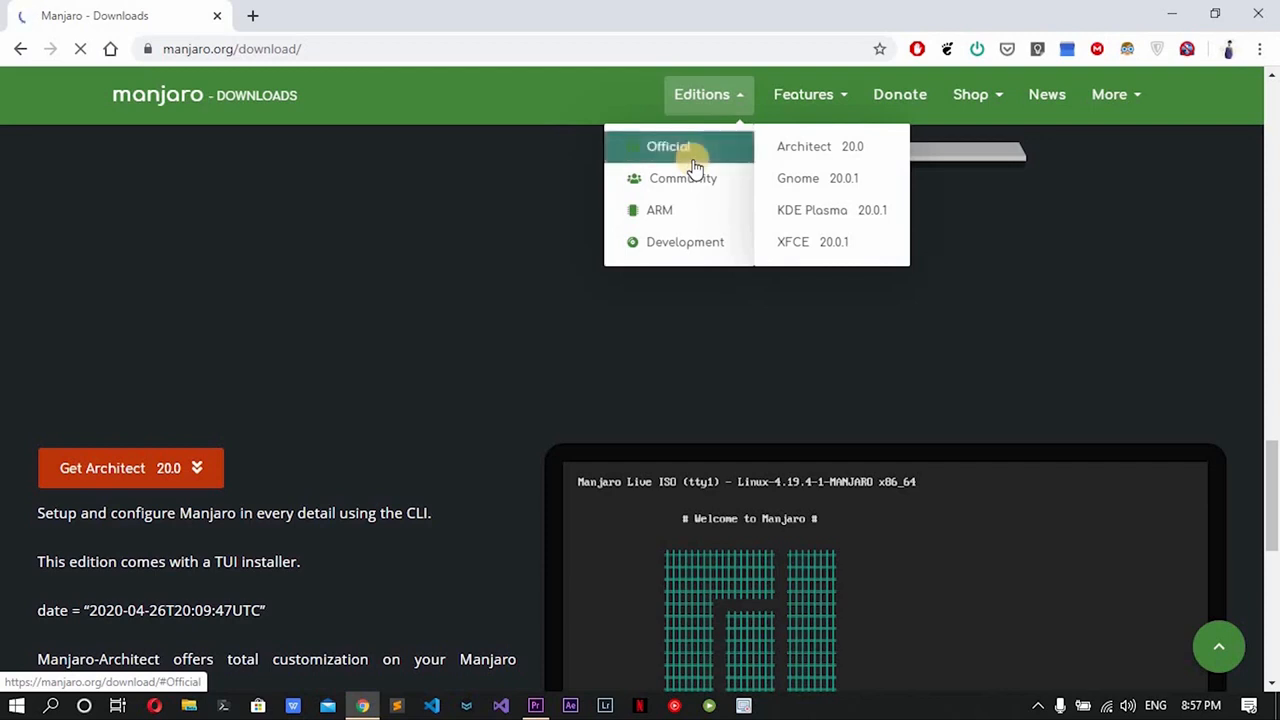
Choose the official XFCE edition on the Manjaro site and download its 64-bit image
mouse_move(676, 187)
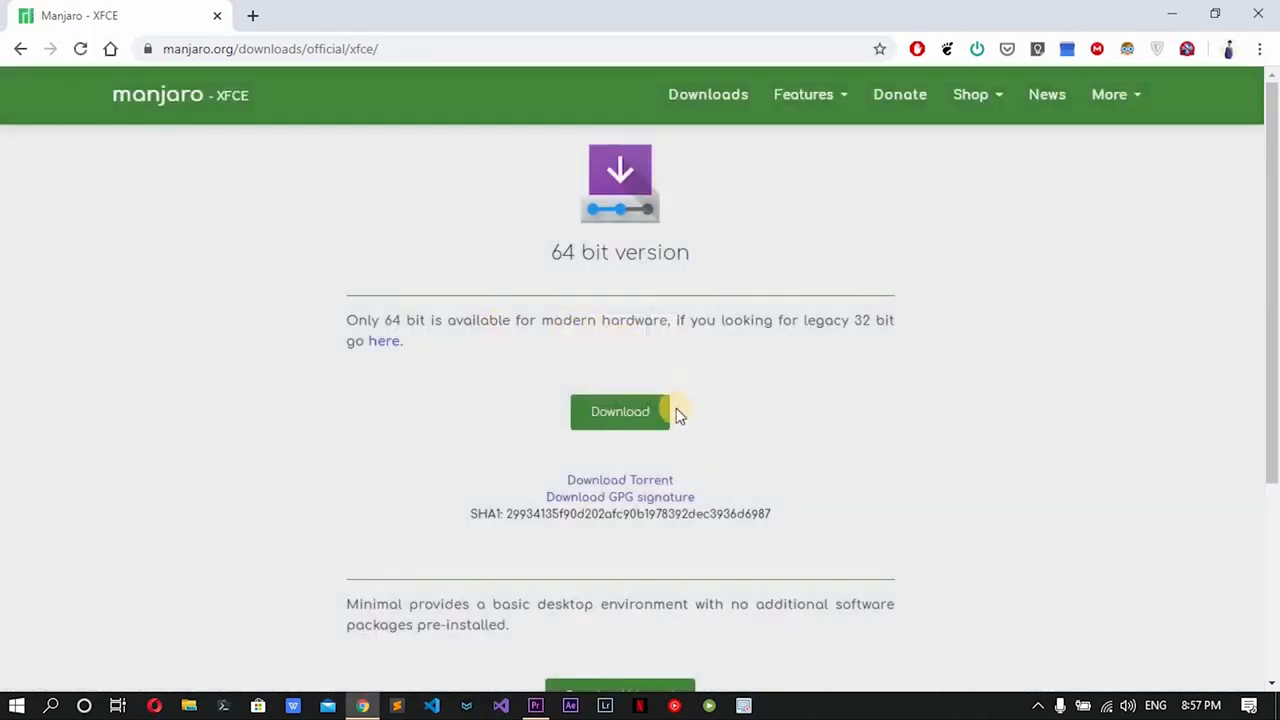
click(620, 412)
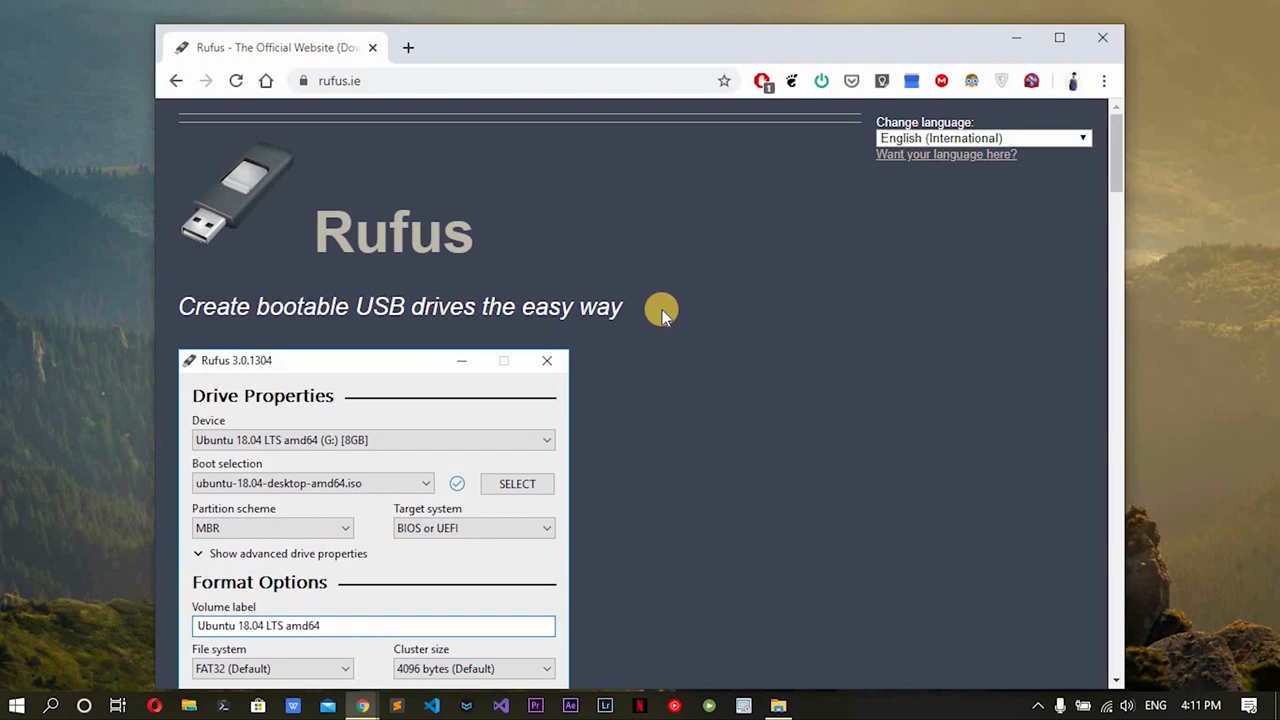
Download Rufus 3.10 from the Rufus website and launch rufus-3.10.exe
scroll(704, 326, down, 8)
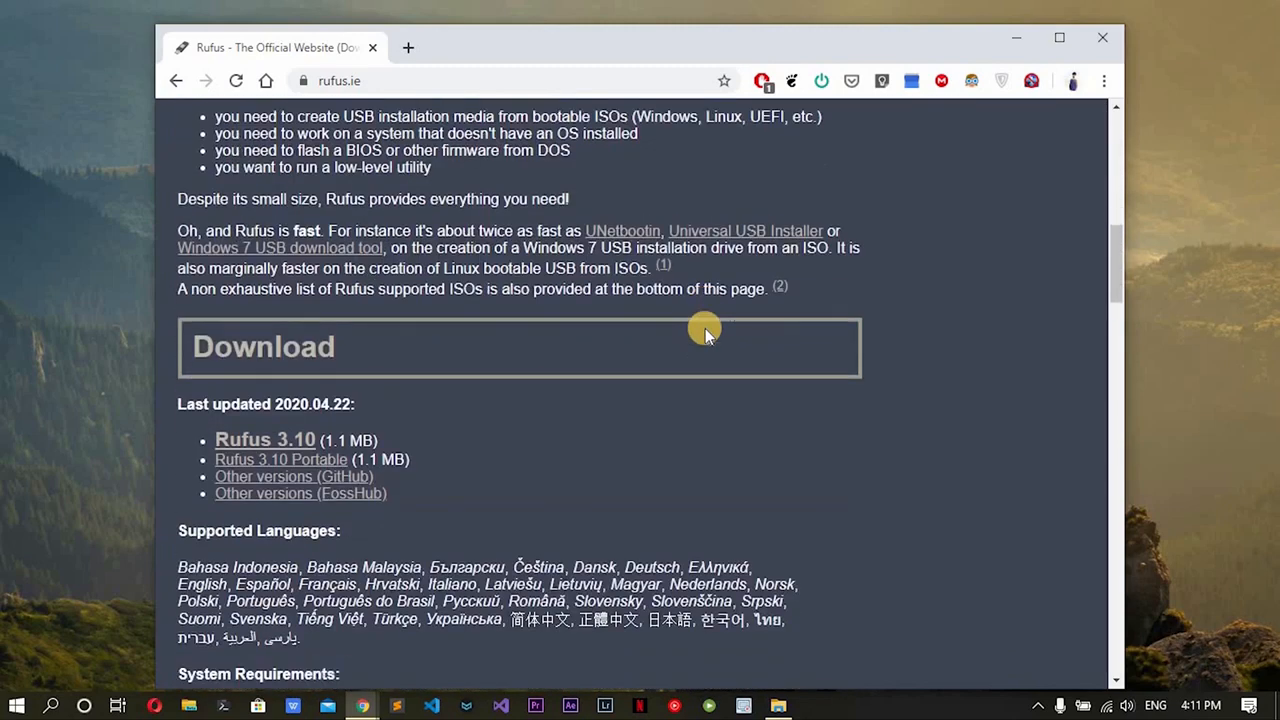
click(265, 440)
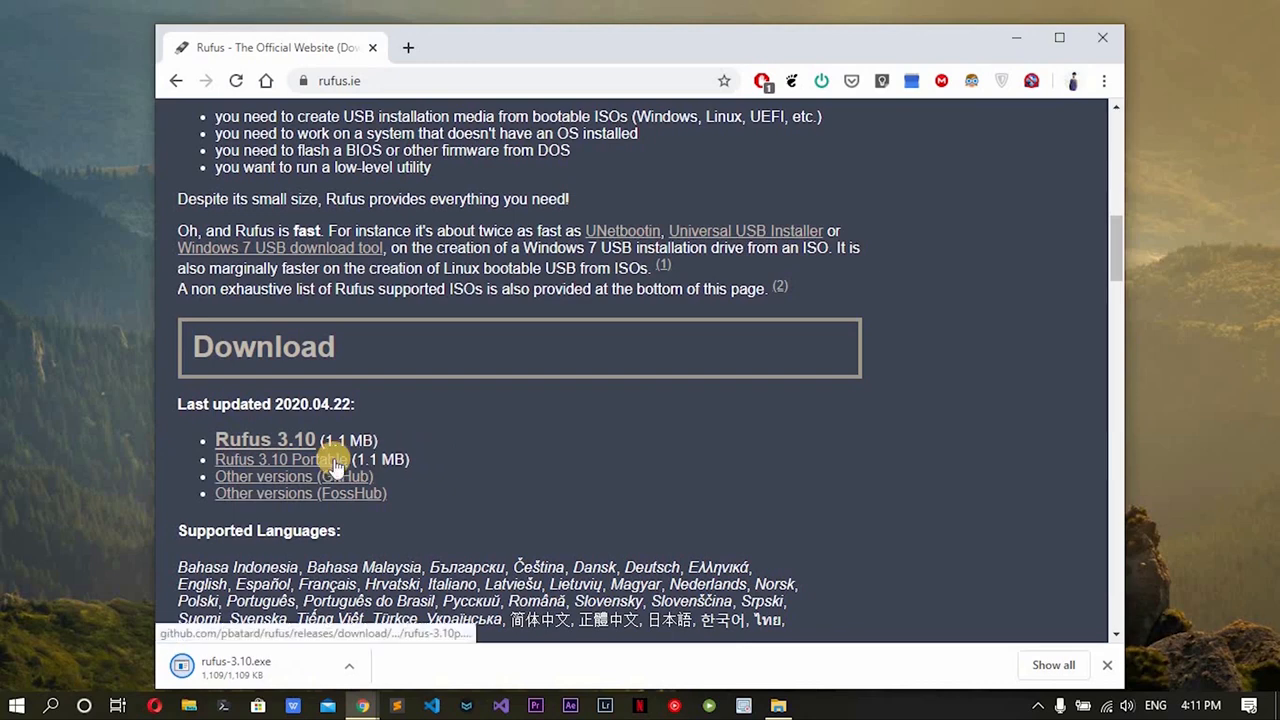
click(236, 664)
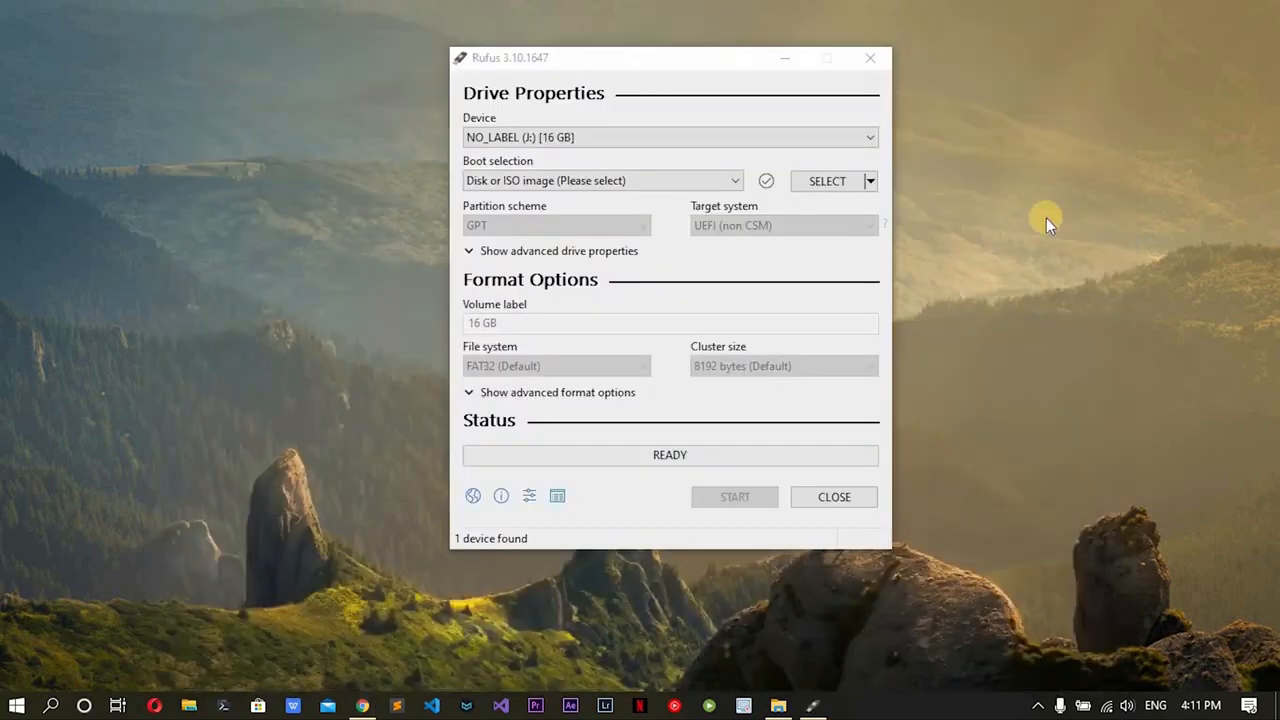
Write the manjaro-i3-19.0.2-200314-linux54 ISO image to the 16 GB USB drive and close Rufus
click(829, 183)
click(777, 288)
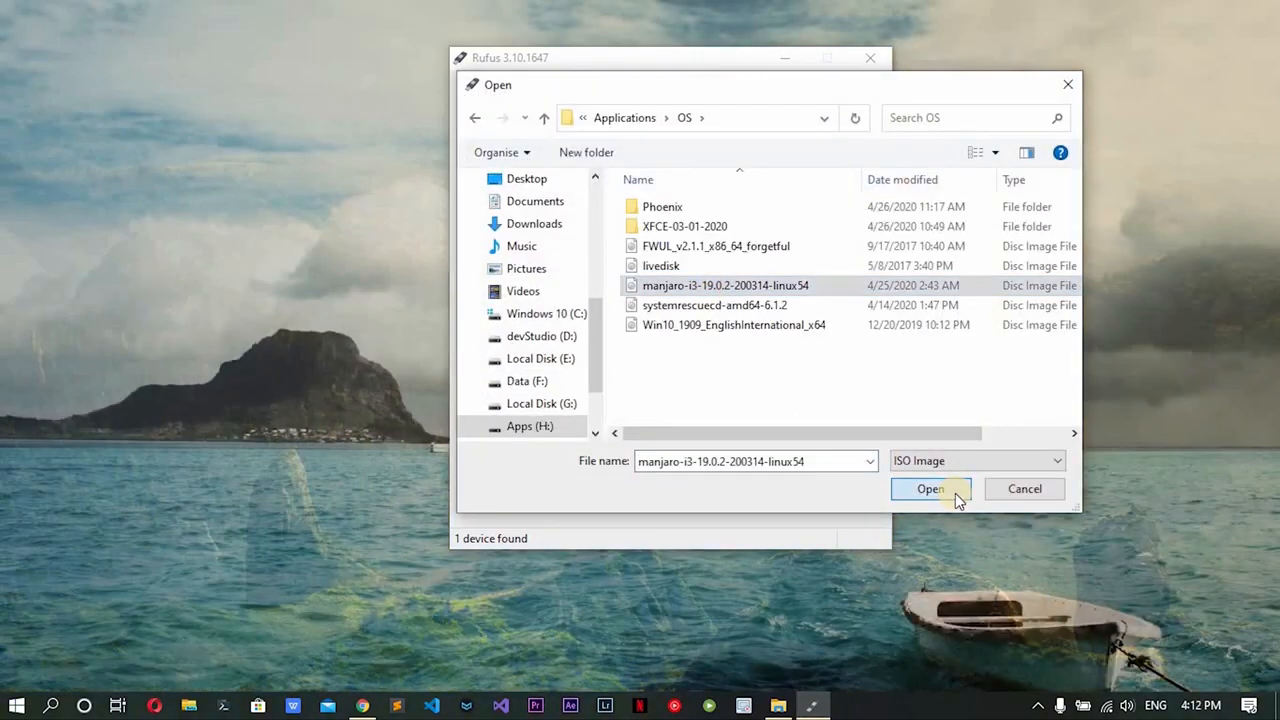
click(955, 493)
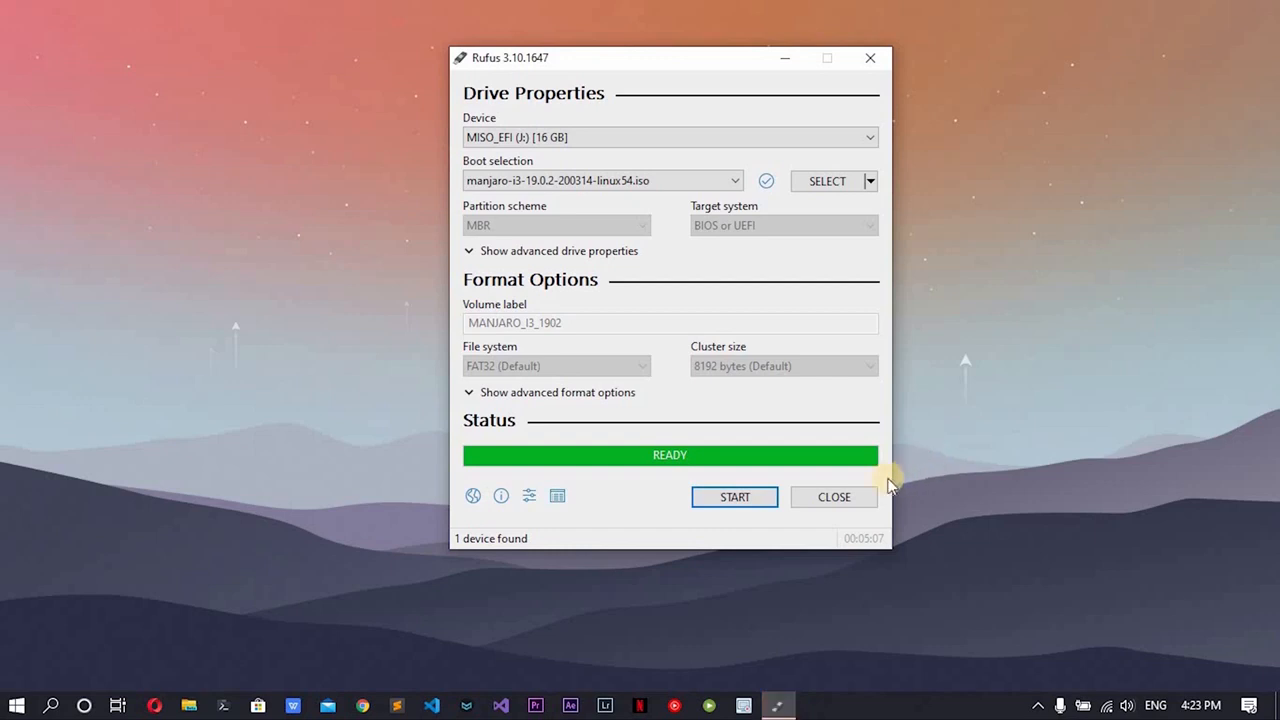
click(862, 498)
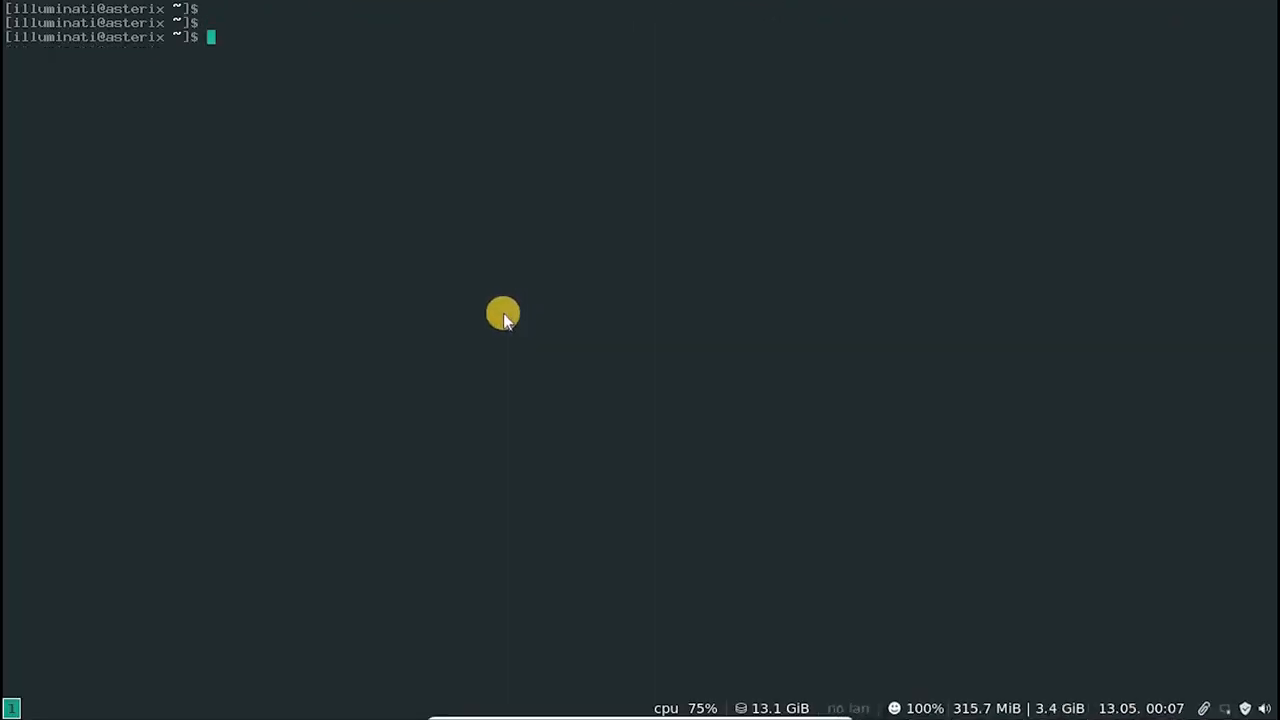
List the block devices and their file systems in the Linux terminal with lsblk -f
key(Return)
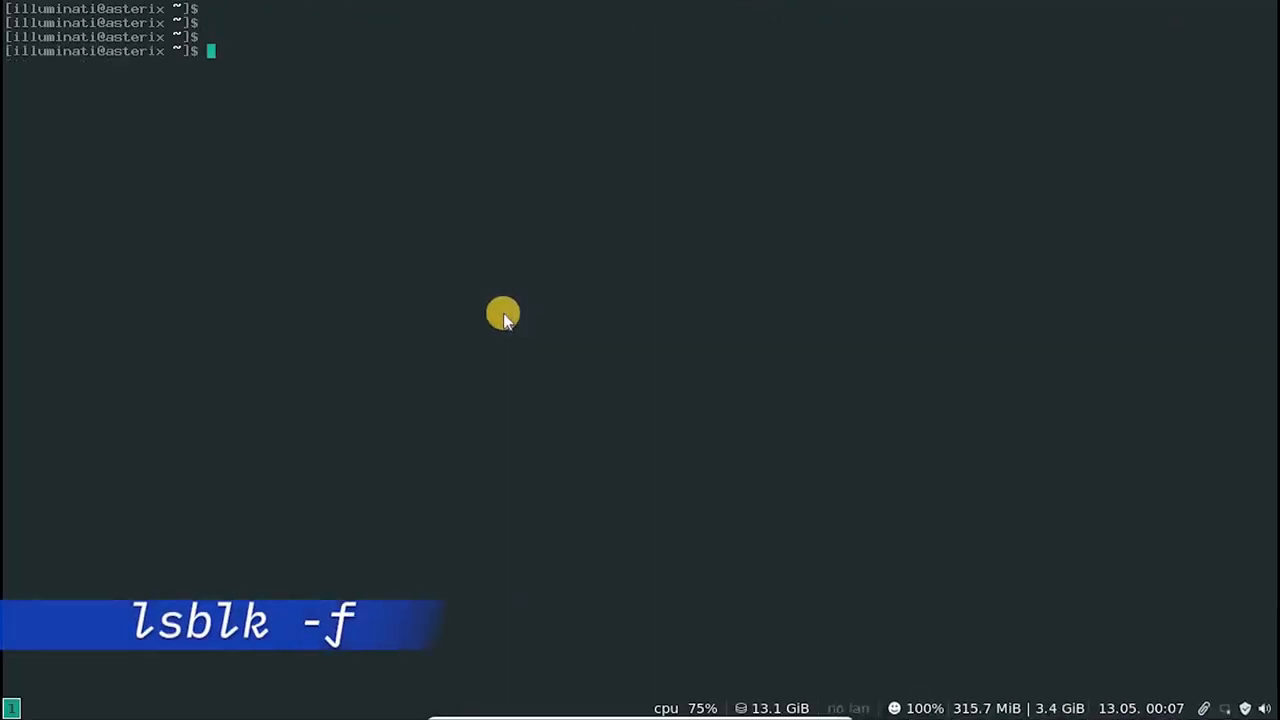
text(lsblk)
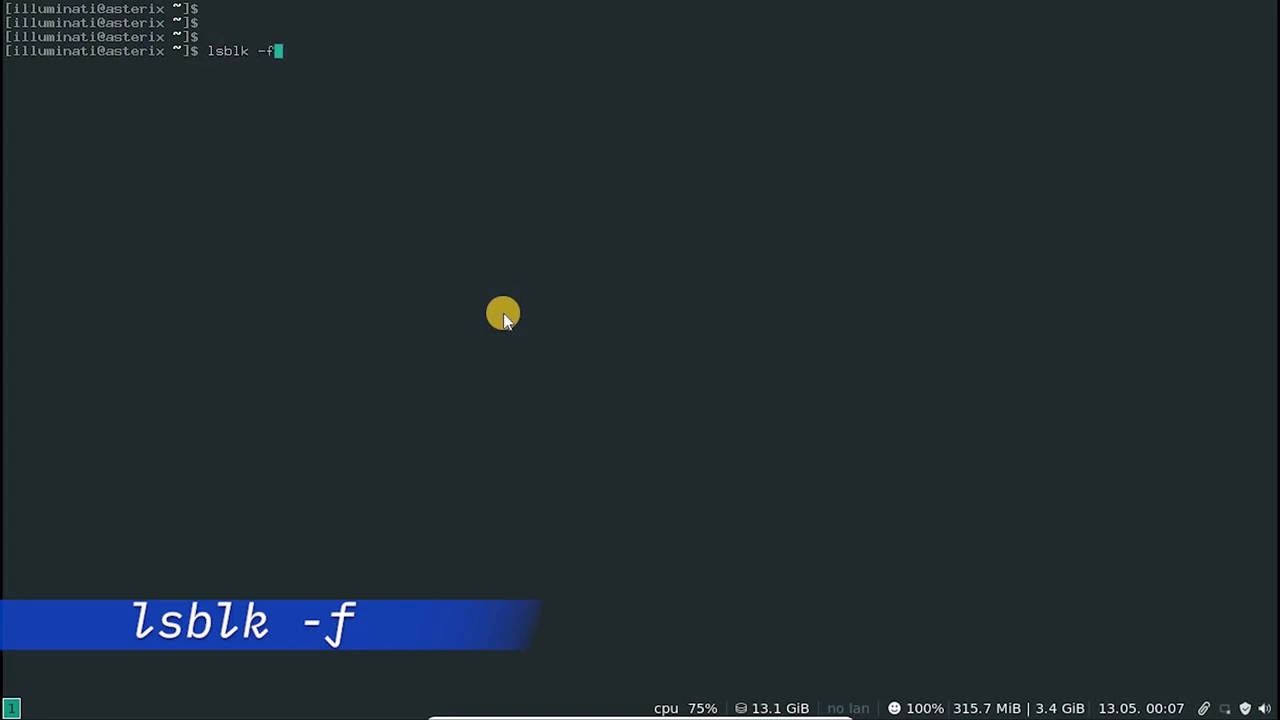
text( -f)
key(Return)
key(Return)
key(Return)
key(Return)
Try to unmount the USB partition with sudo umount /dev/sdb1
text(sudo )
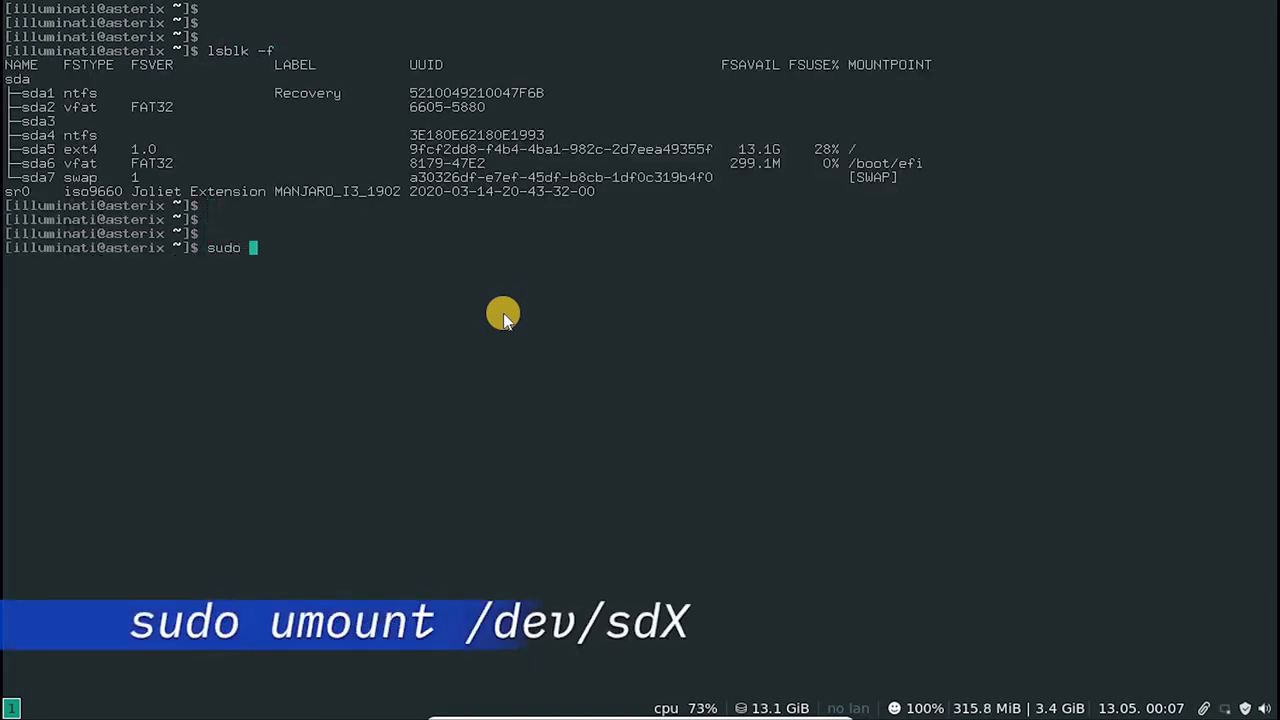
text(umoun)
text(t /dev/sdb1)
key(Return)
key(ctrl+c)
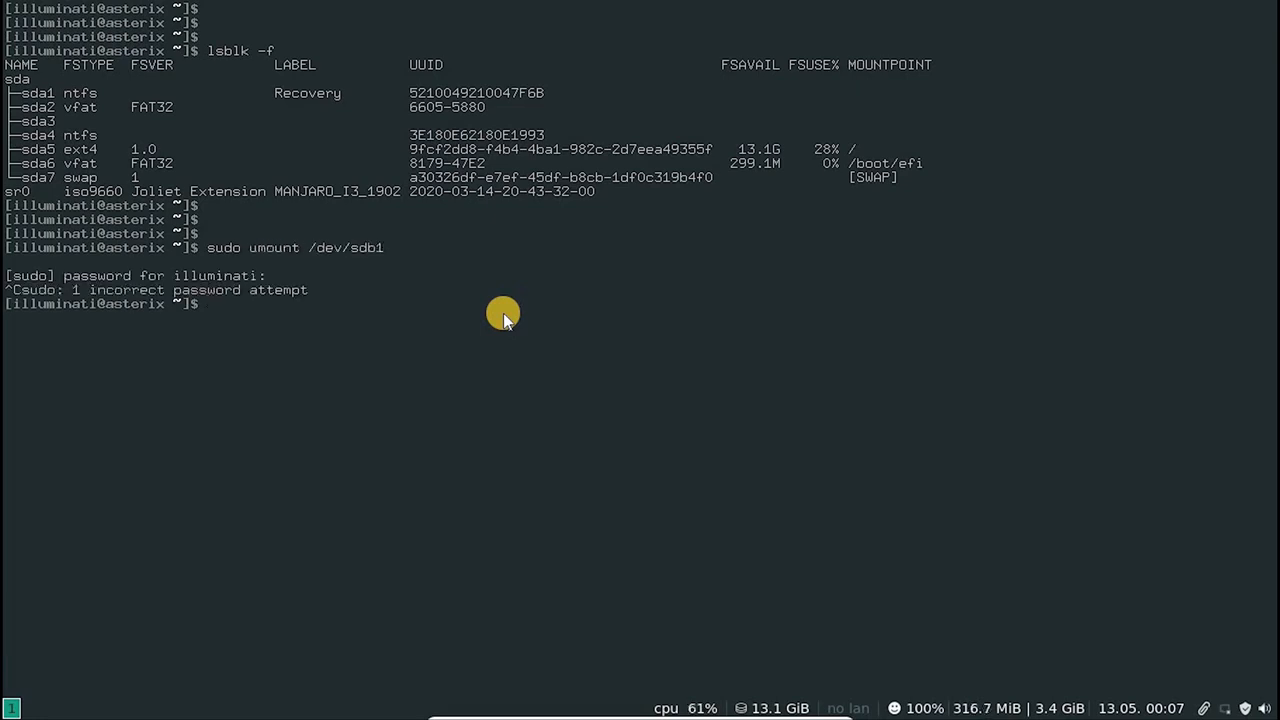
Enter a sudo dd command that writes manjaro_20.0.iso from the home folder to /dev/sdb1 with bs=4M and a status option
key(Return)
key(Return)
key(Return)
text(sudo dd if)
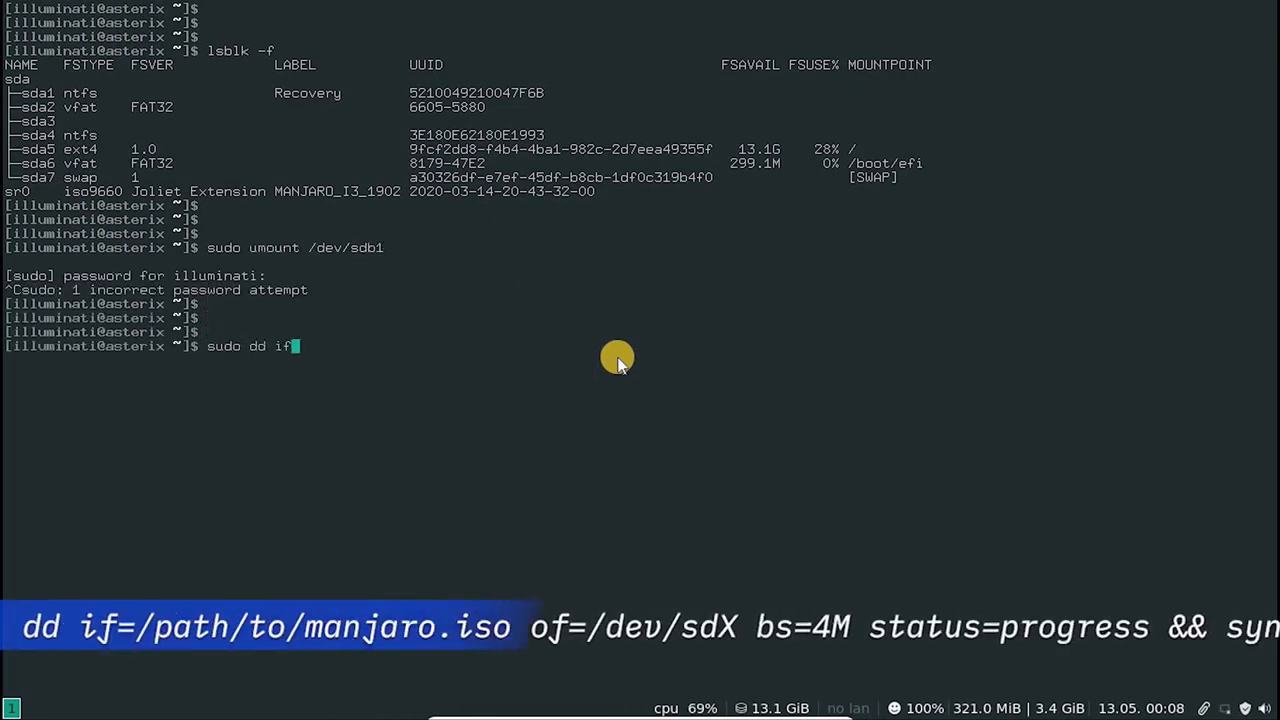
text(=/home/illuminati/manjaro_20.0.iso of=)
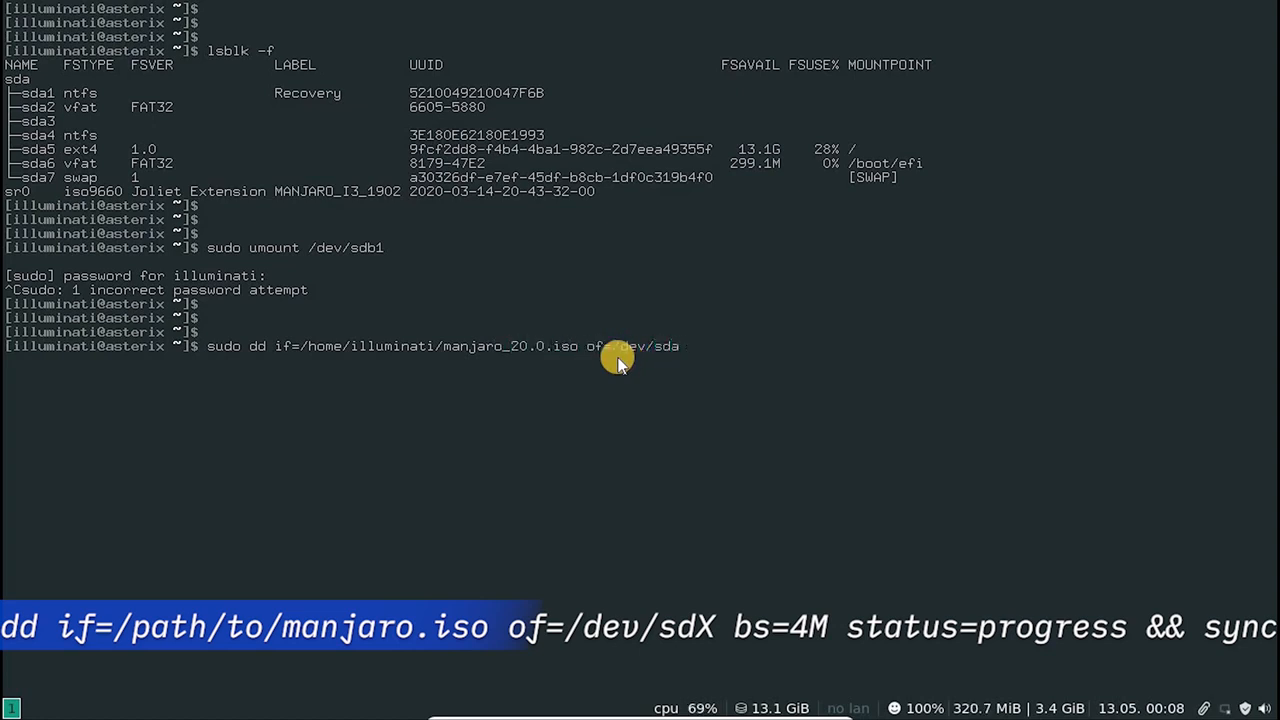
text(/dev/sdb1 bs=4M status)
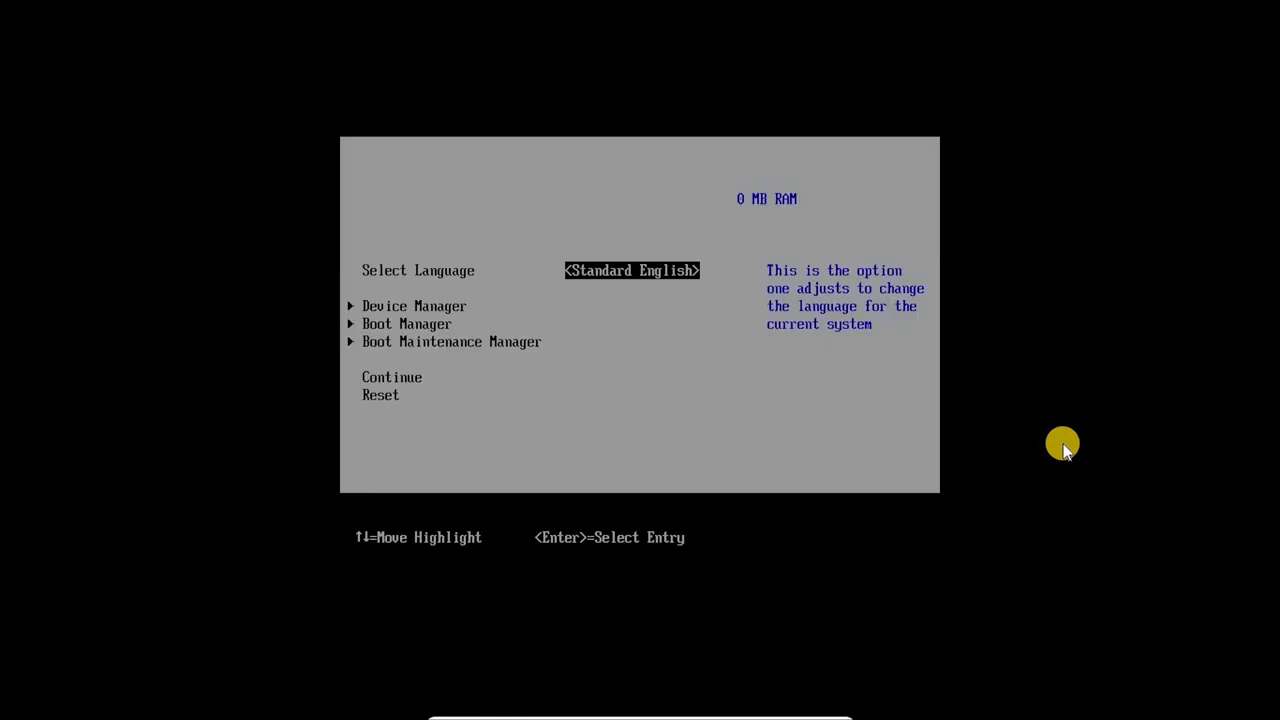
Boot the machine from the UEFI VBOX CD-ROM entry in the firmware's Boot Manager
key(Down)
key(Down)
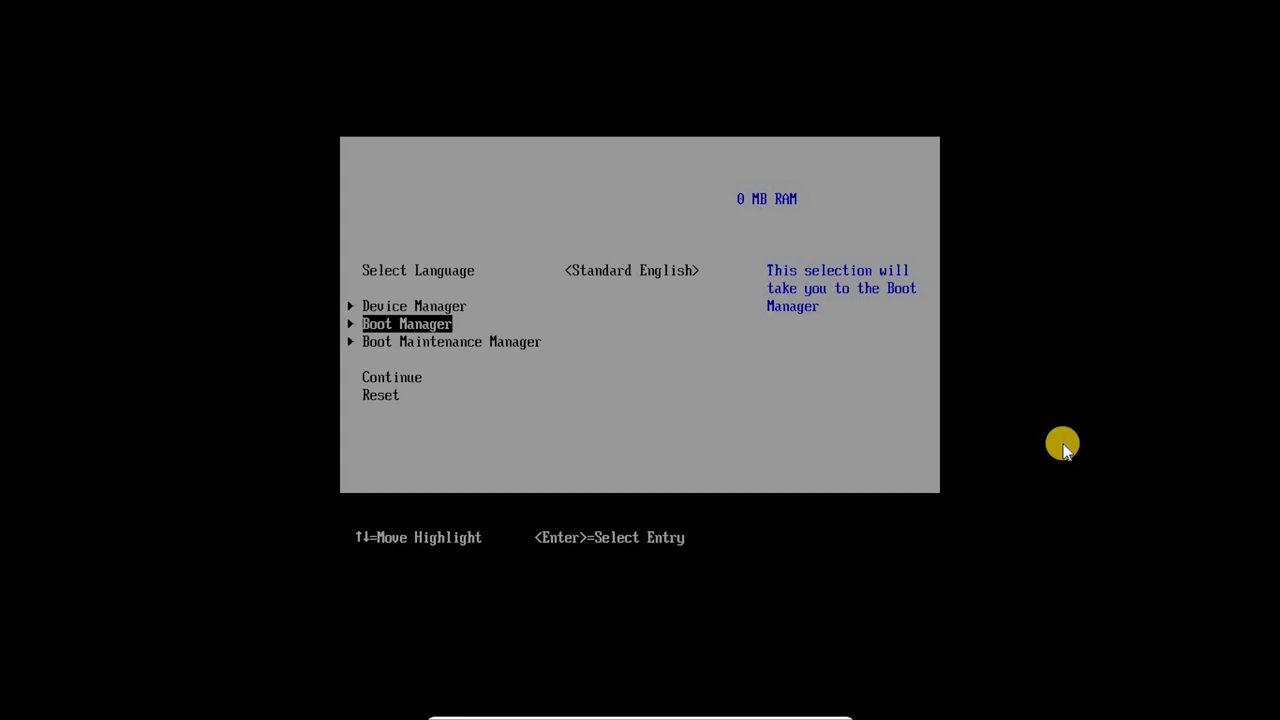
key(Return)
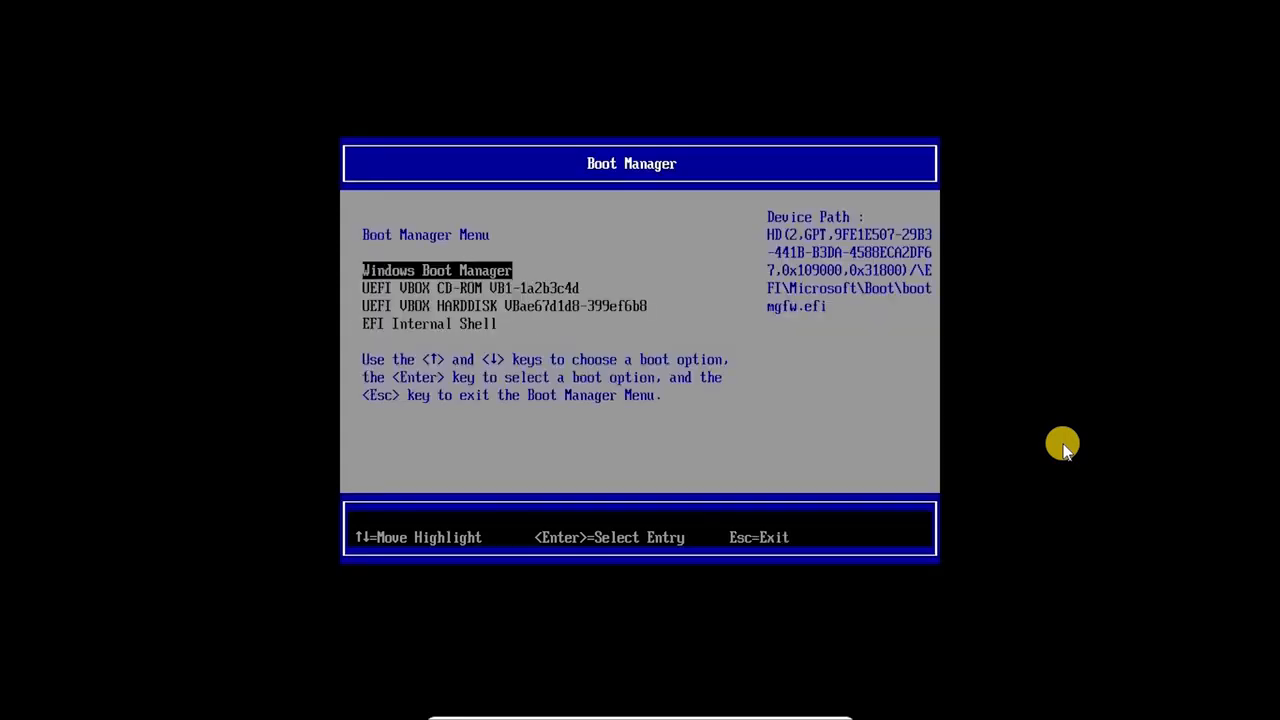
key(Down)
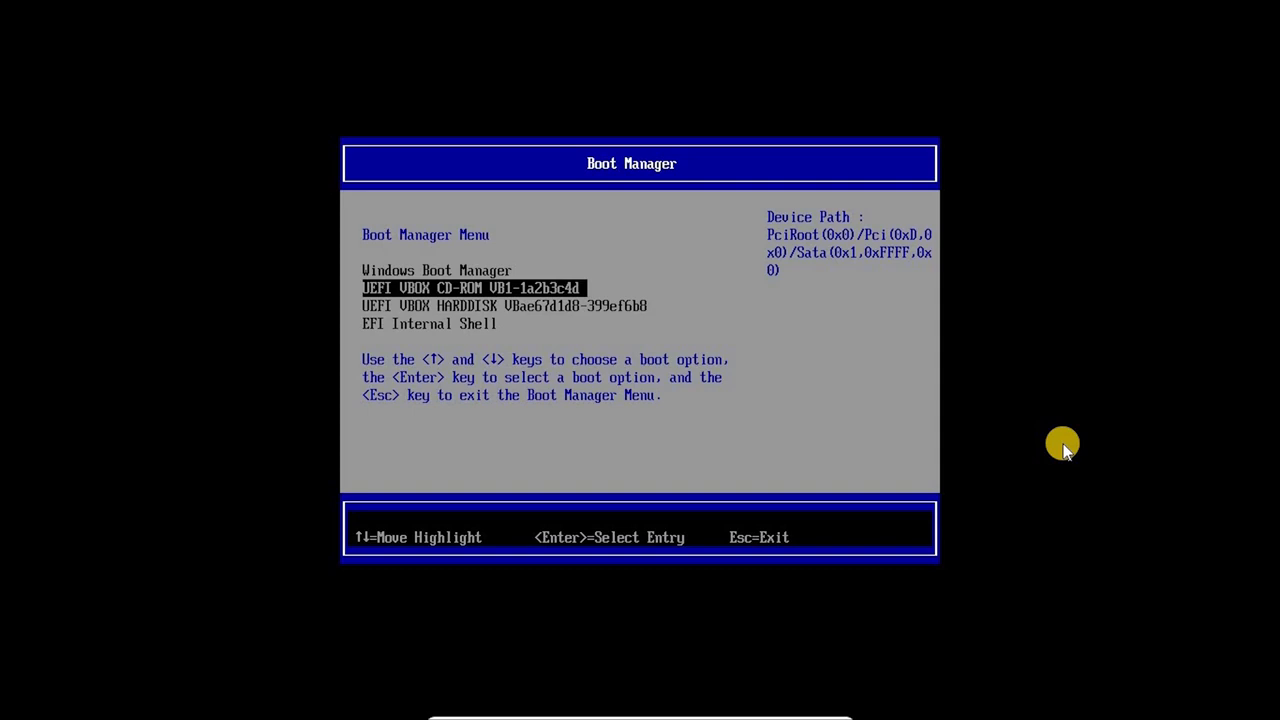
key(Return)
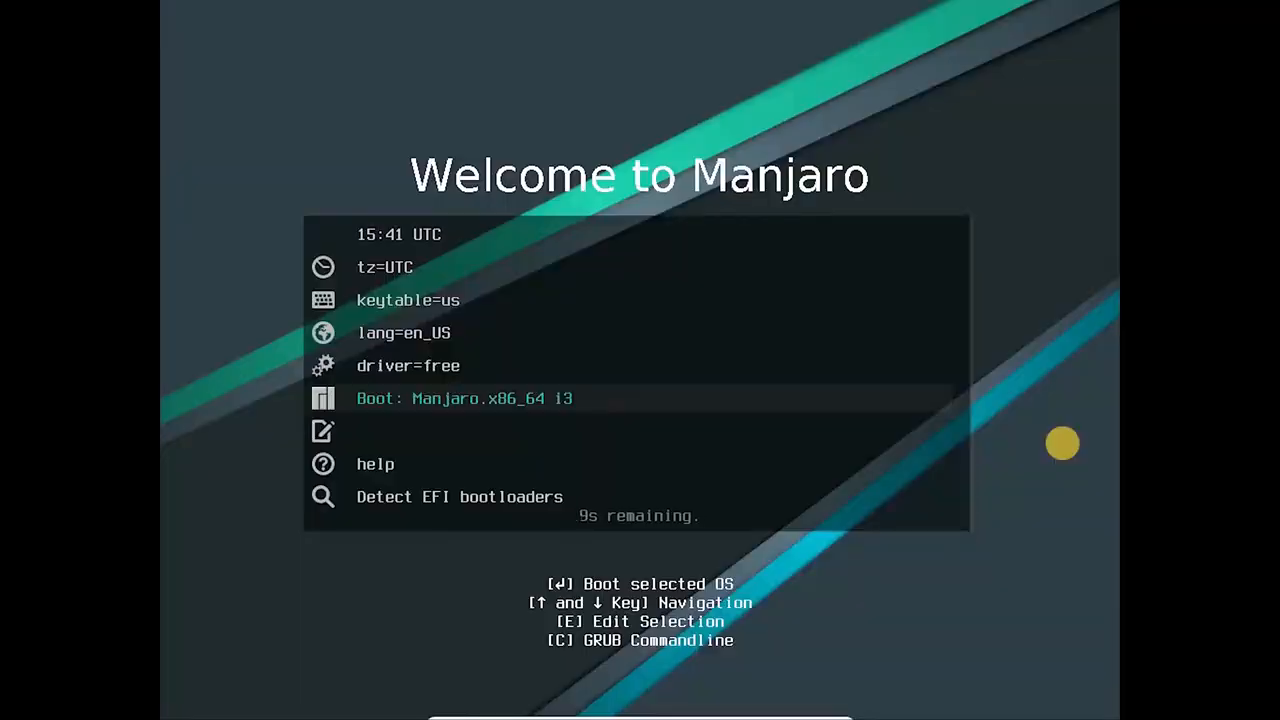
Choose the free driver option and boot the Manjaro.x86_64 i3 live system
key(Up)
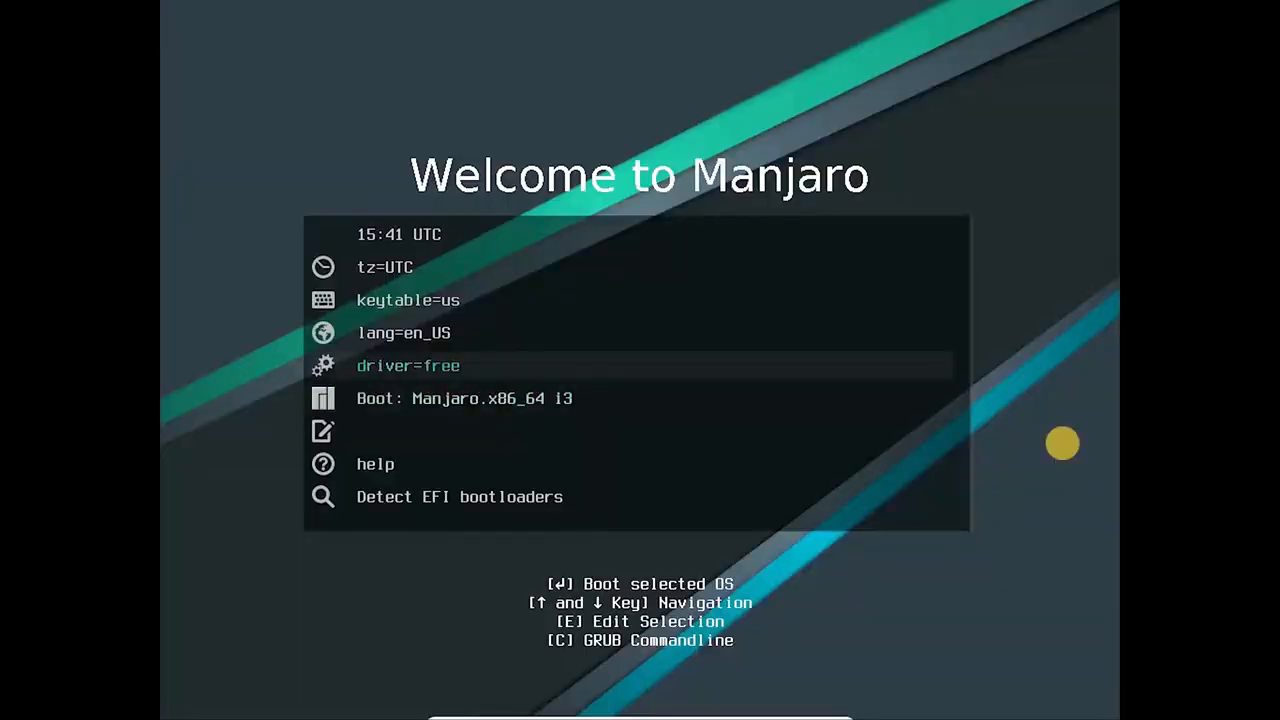
key(Return)
key(Return)
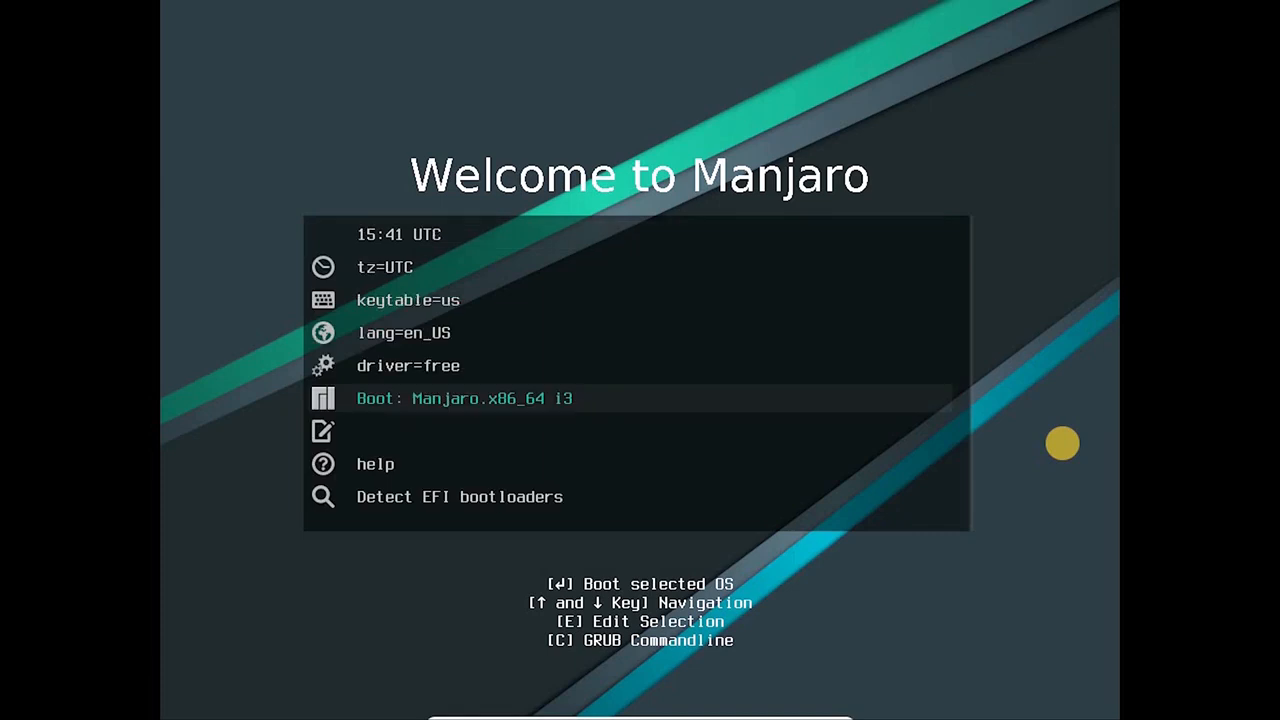
key(Return)
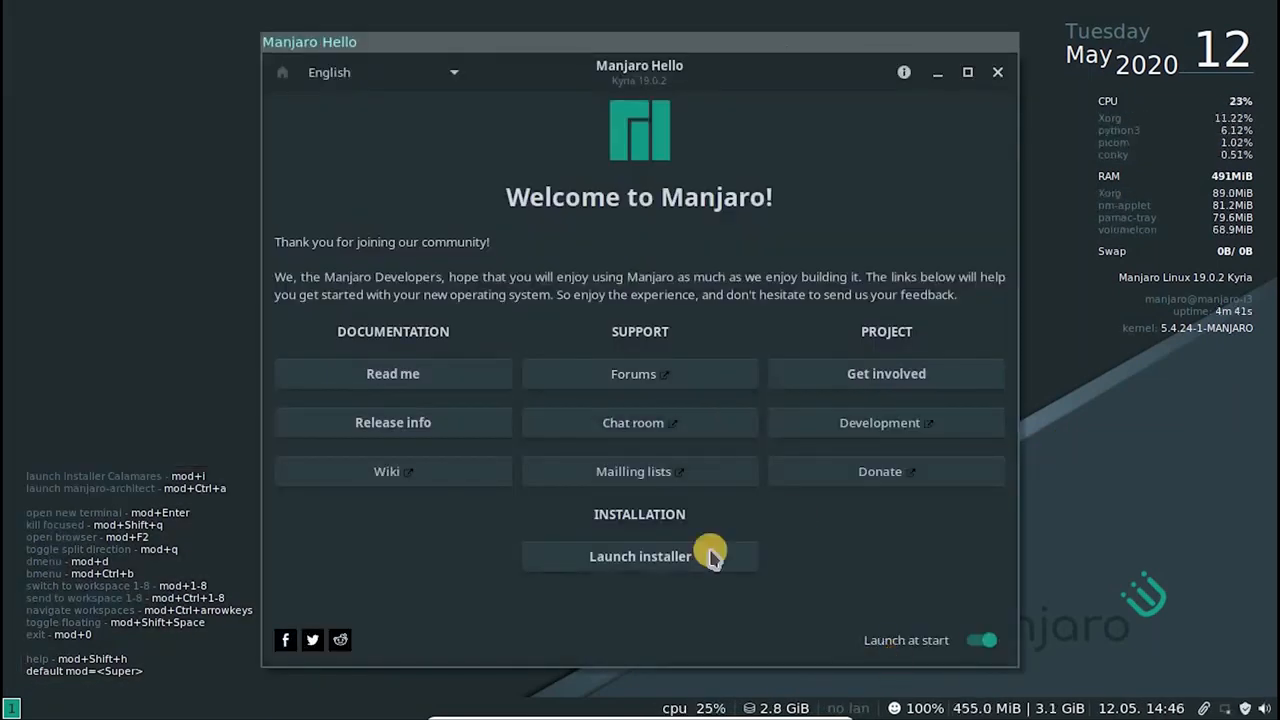
Launch the Manjaro installer in American English and set the location to region Asia, zone Kolkata
click(712, 557)
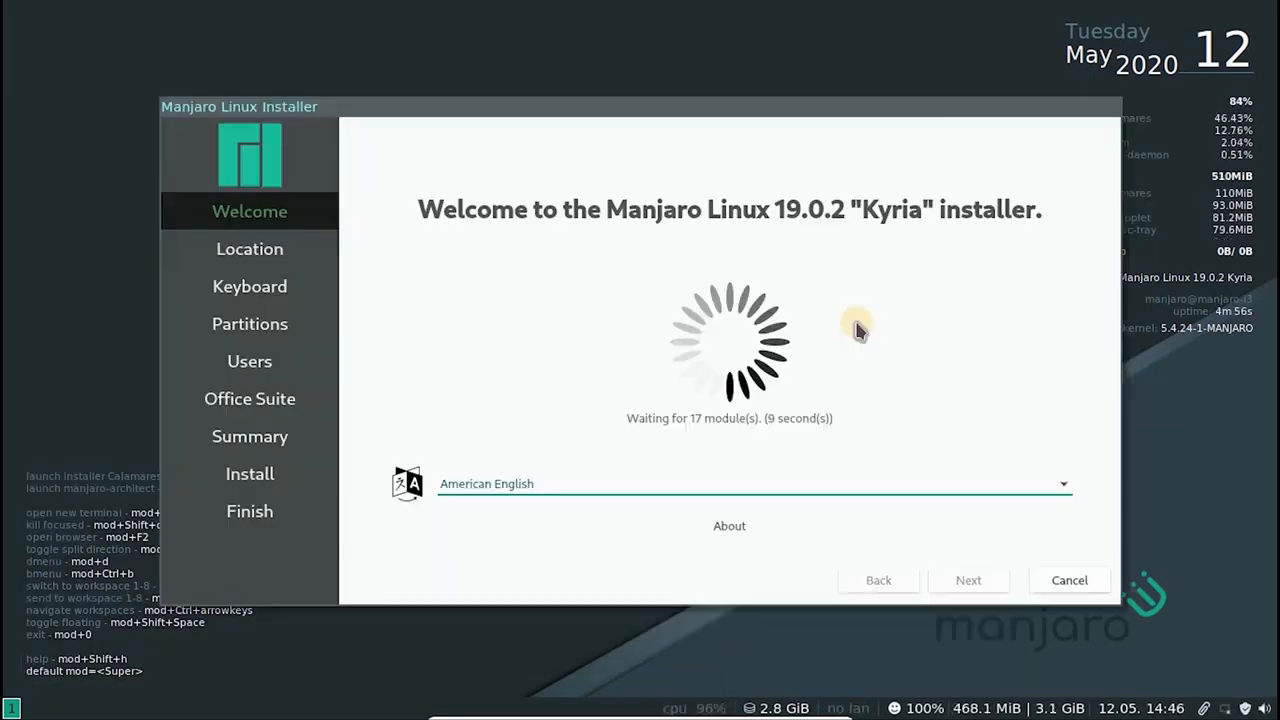
click(962, 582)
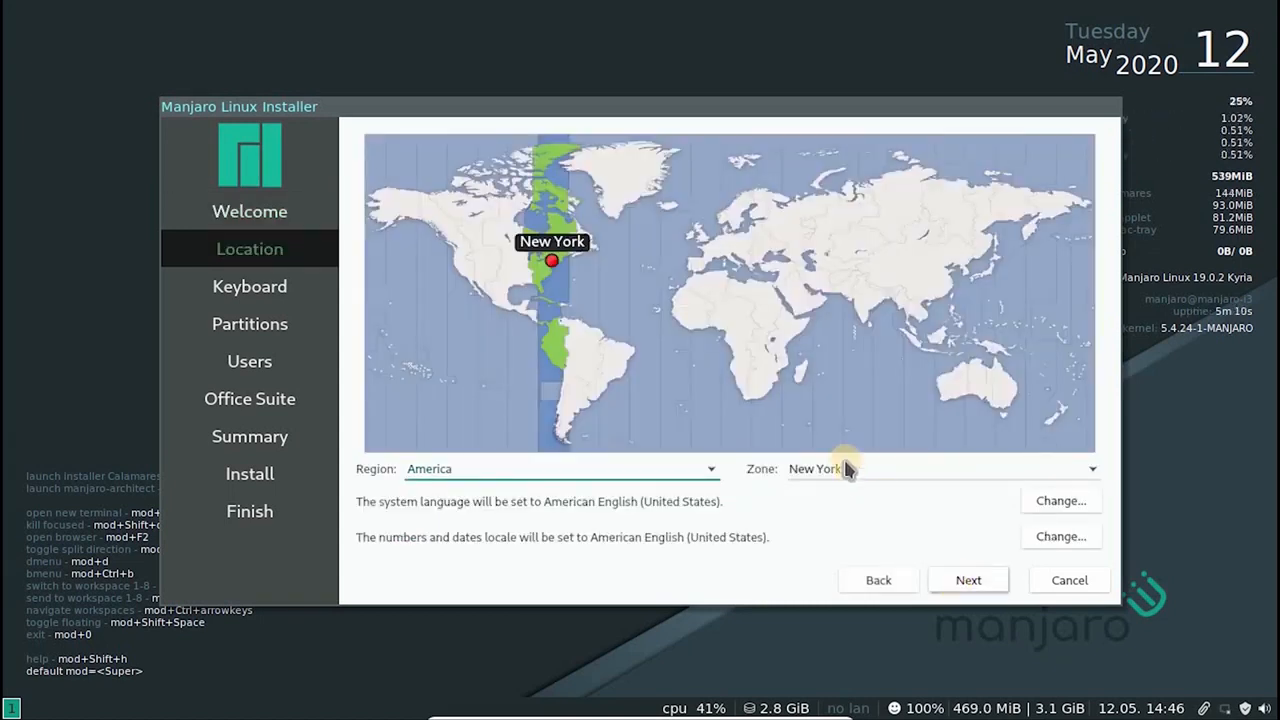
click(865, 299)
click(867, 295)
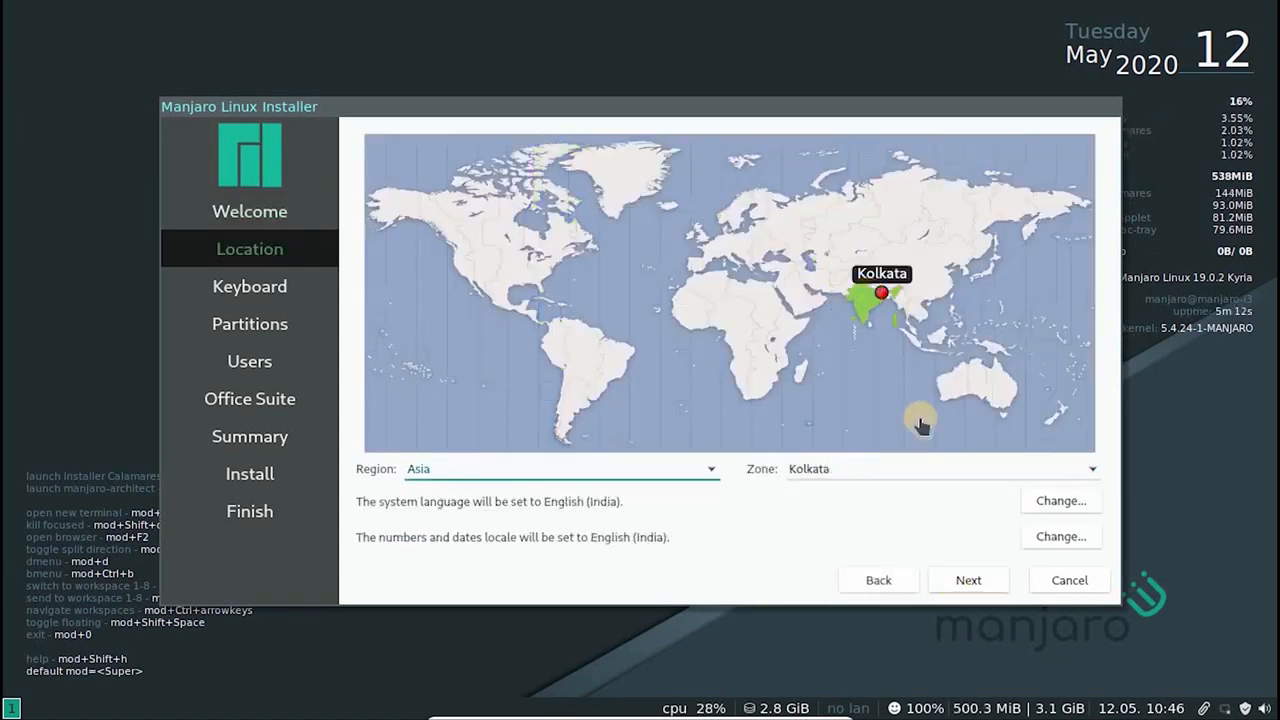
click(968, 581)
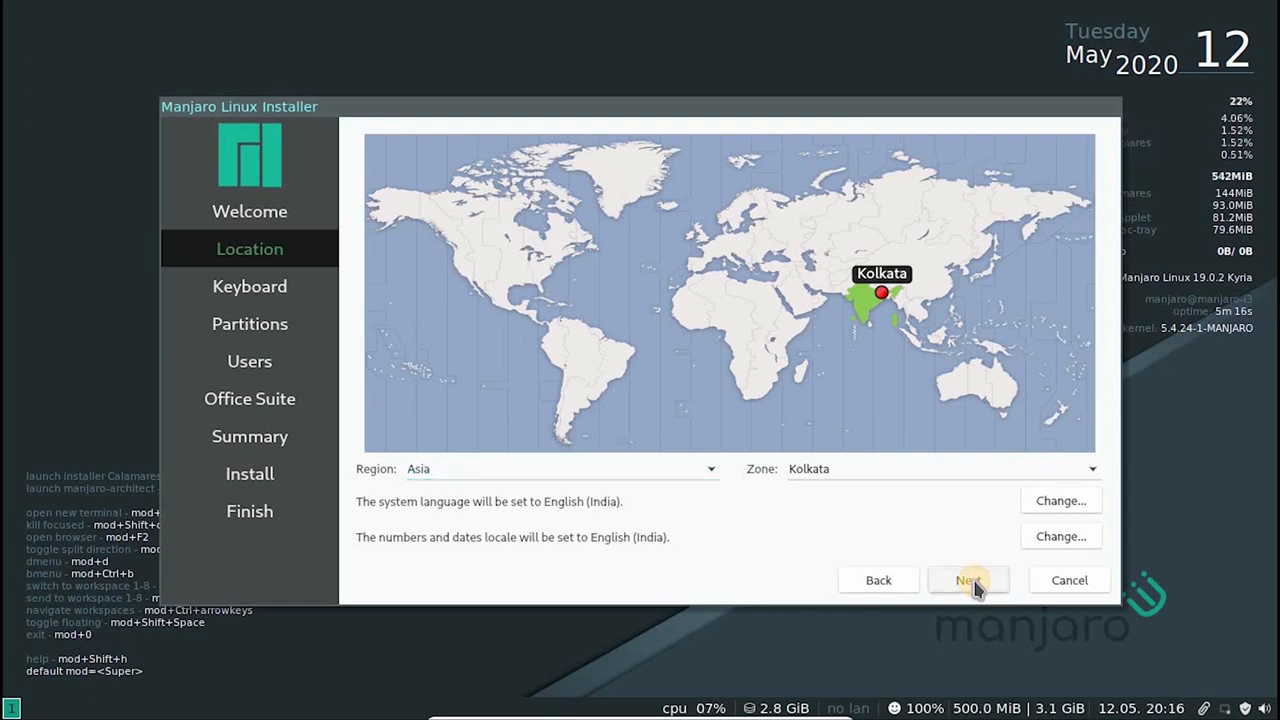
Set the keyboard layout to English (US) with the Default variant, test it with special characters and continue
scroll(597, 470, up, 5)
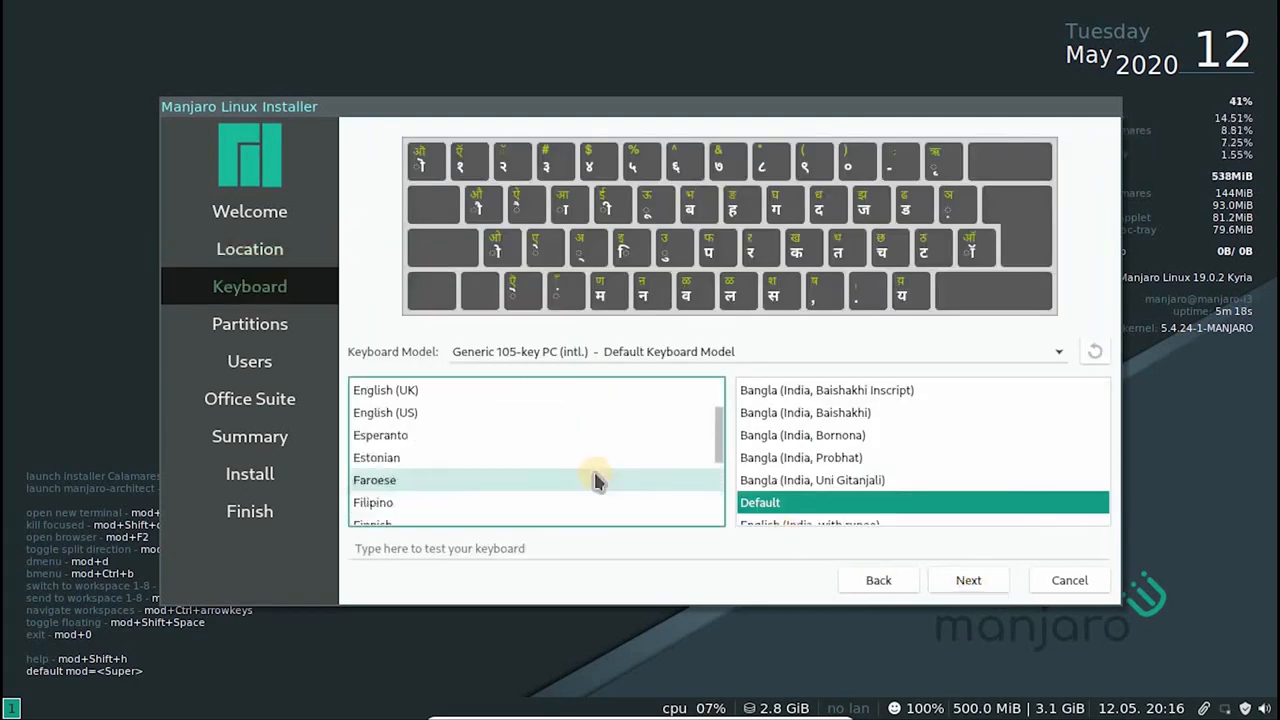
click(497, 413)
click(820, 392)
click(551, 547)
text(!@#$%^&*)){}:"<?>)
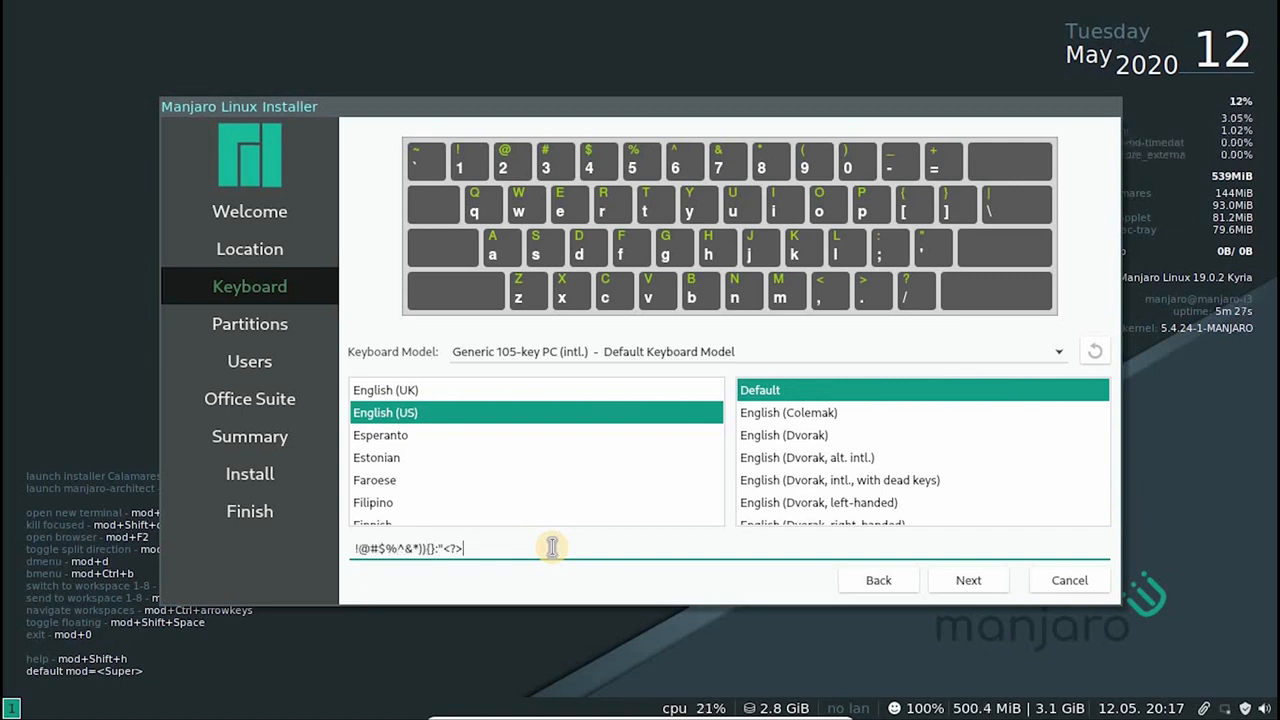
click(968, 582)
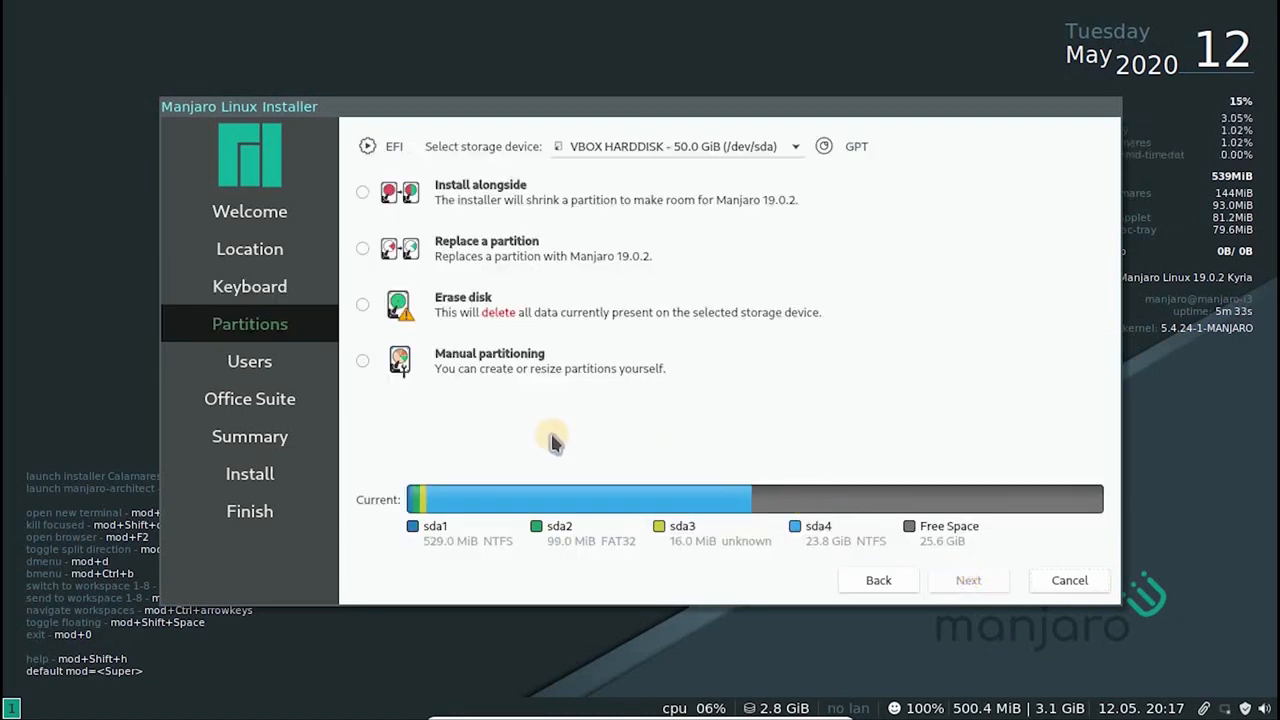
Examine the Install alongside, Replace a partition and Erase disk options for the 50 GiB hard disk
click(363, 192)
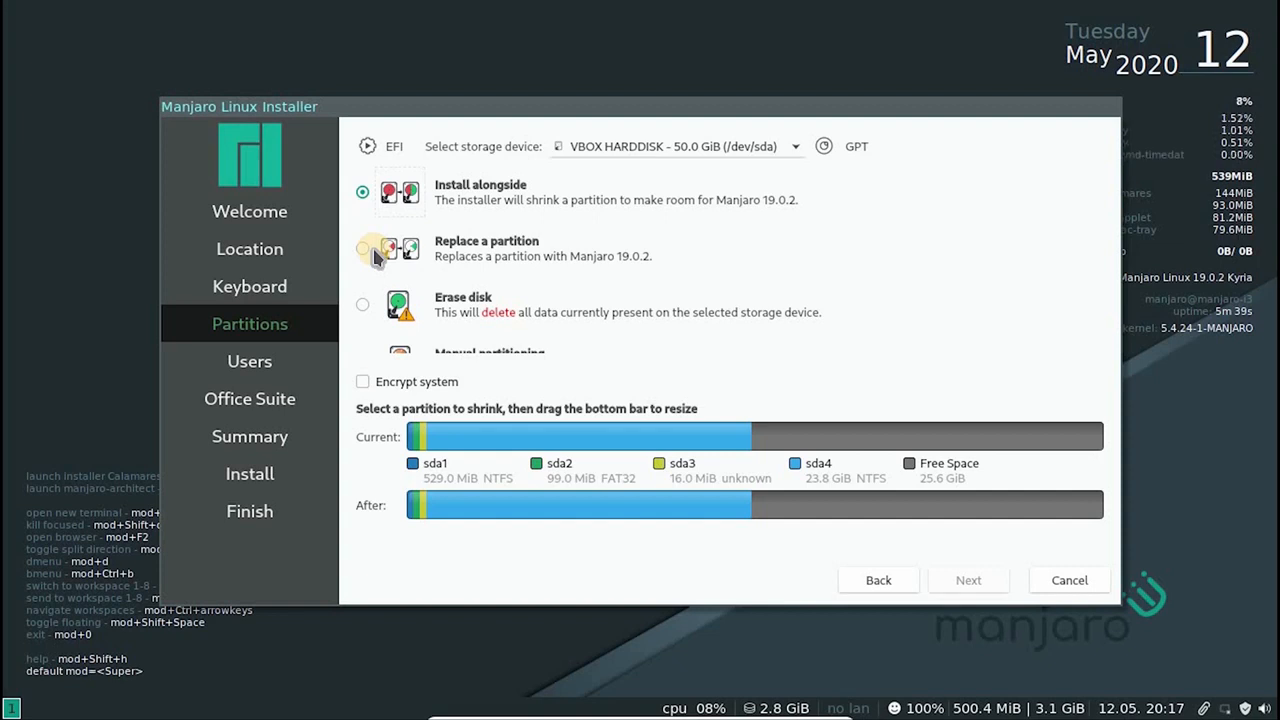
click(363, 248)
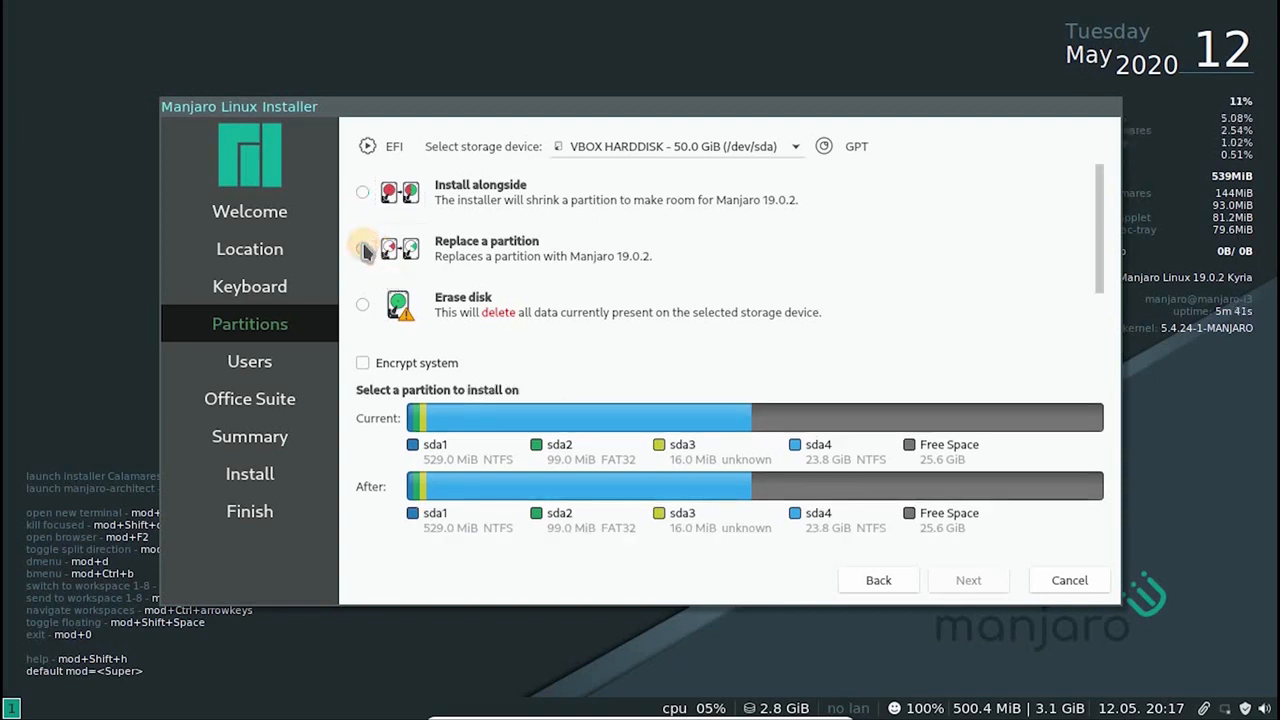
click(362, 304)
scroll(410, 303, down, 1)
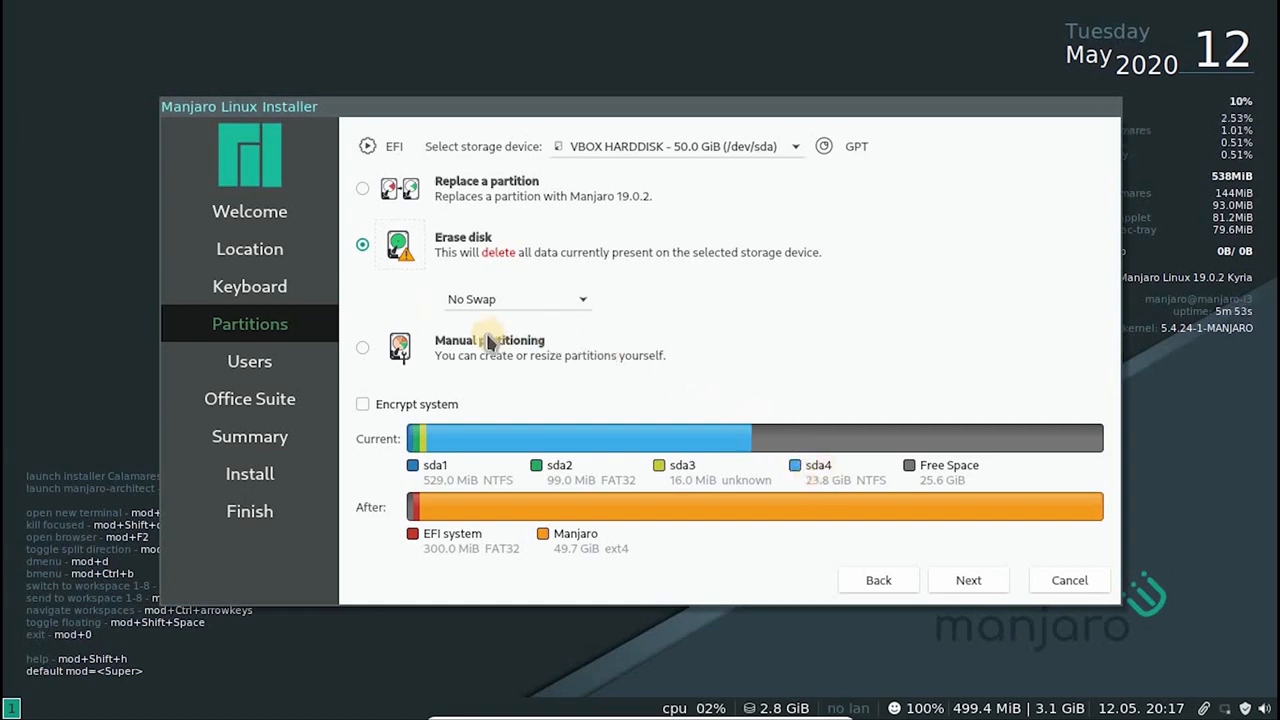
Choose manual partitioning for the 50.0 GiB hard disk and continue to its partition list
click(448, 346)
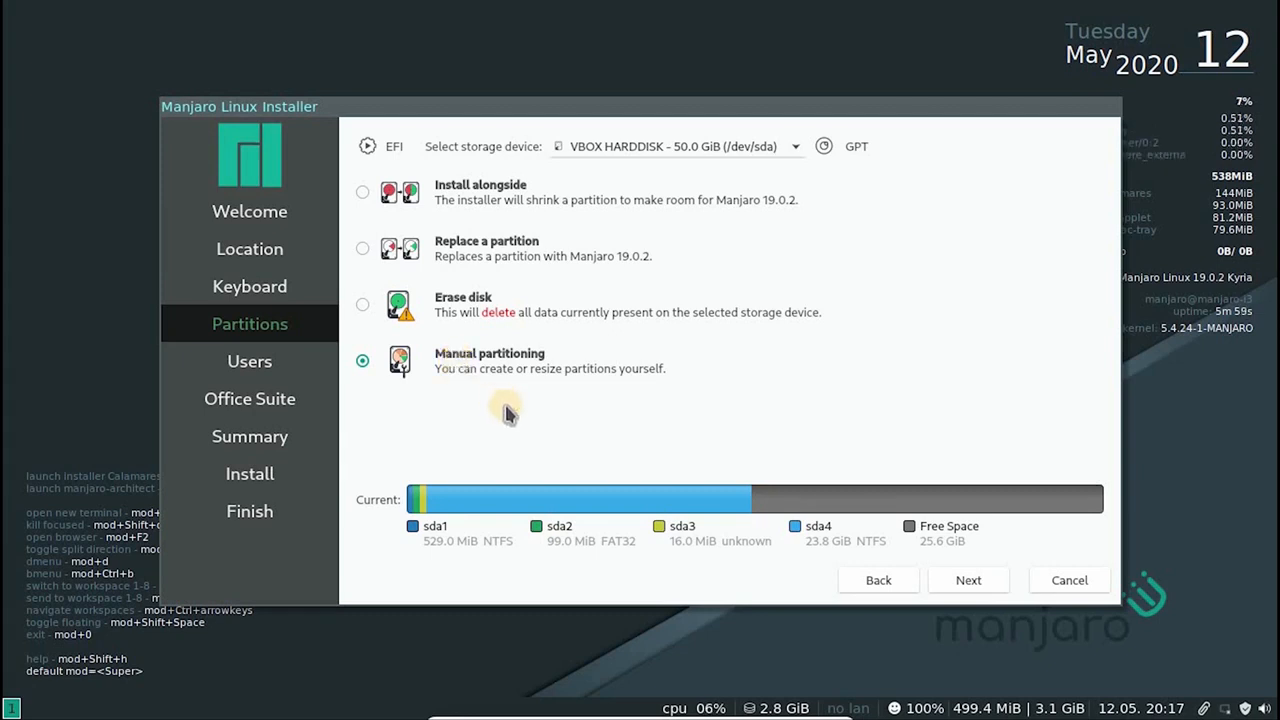
click(966, 582)
click(665, 360)
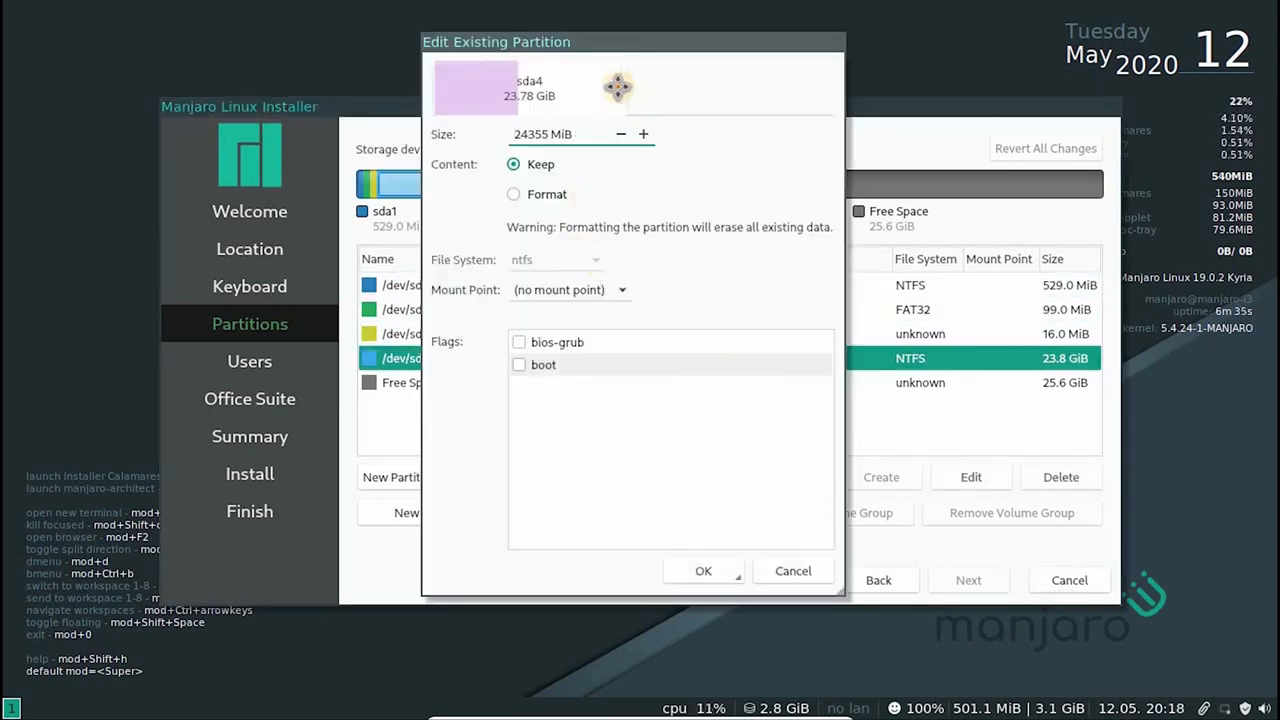
drag(626, 88, 585, 104)
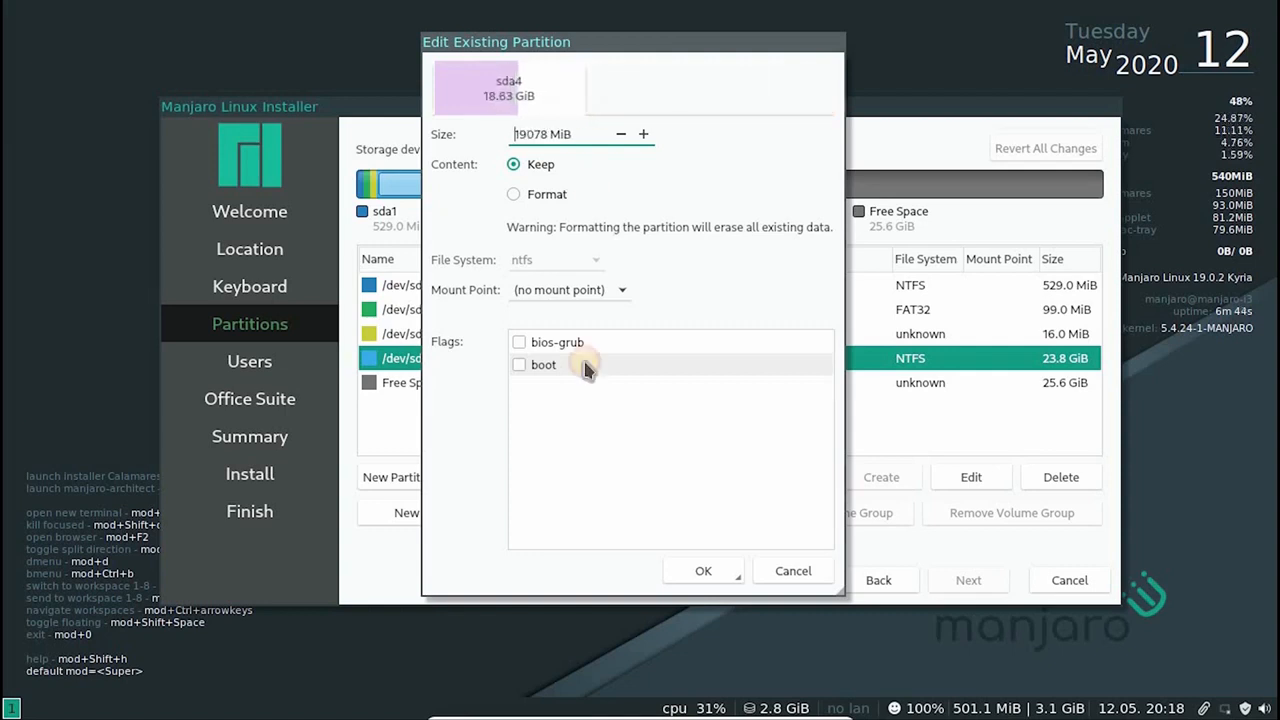
click(800, 568)
Create an unencrypted ext4 partition of about 20655 MiB in the free space with the mount point /
click(845, 384)
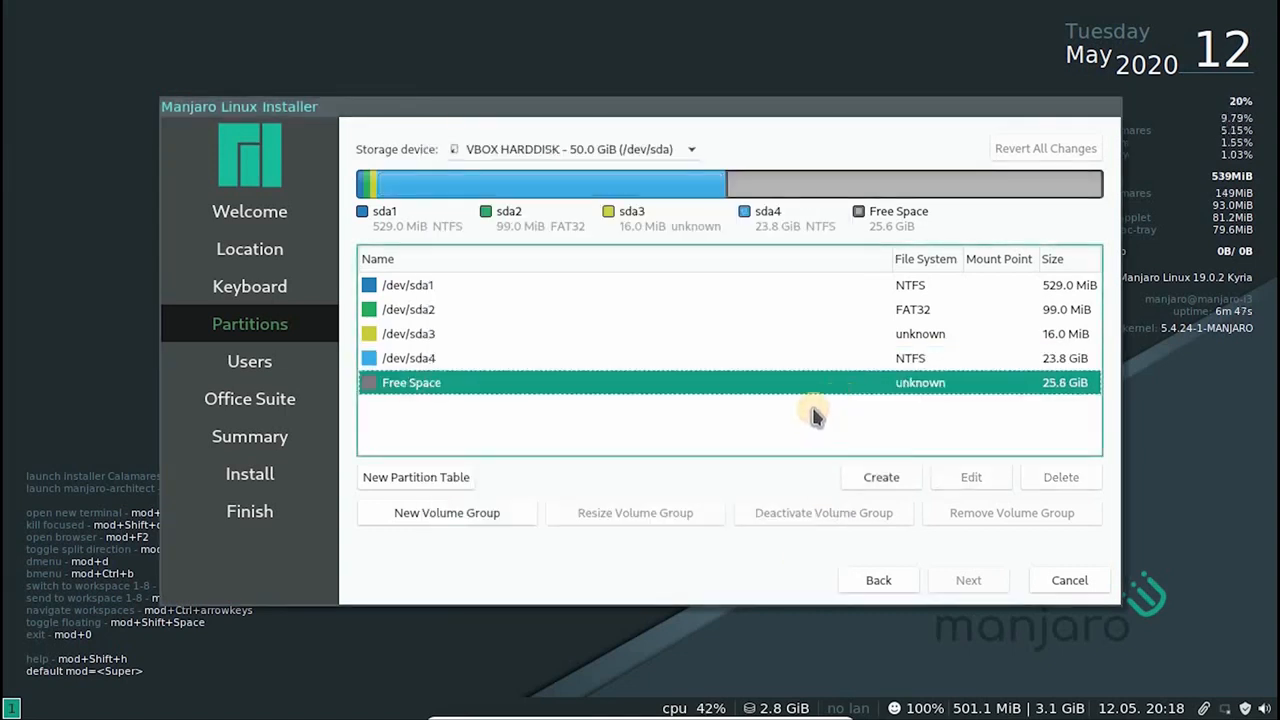
click(866, 478)
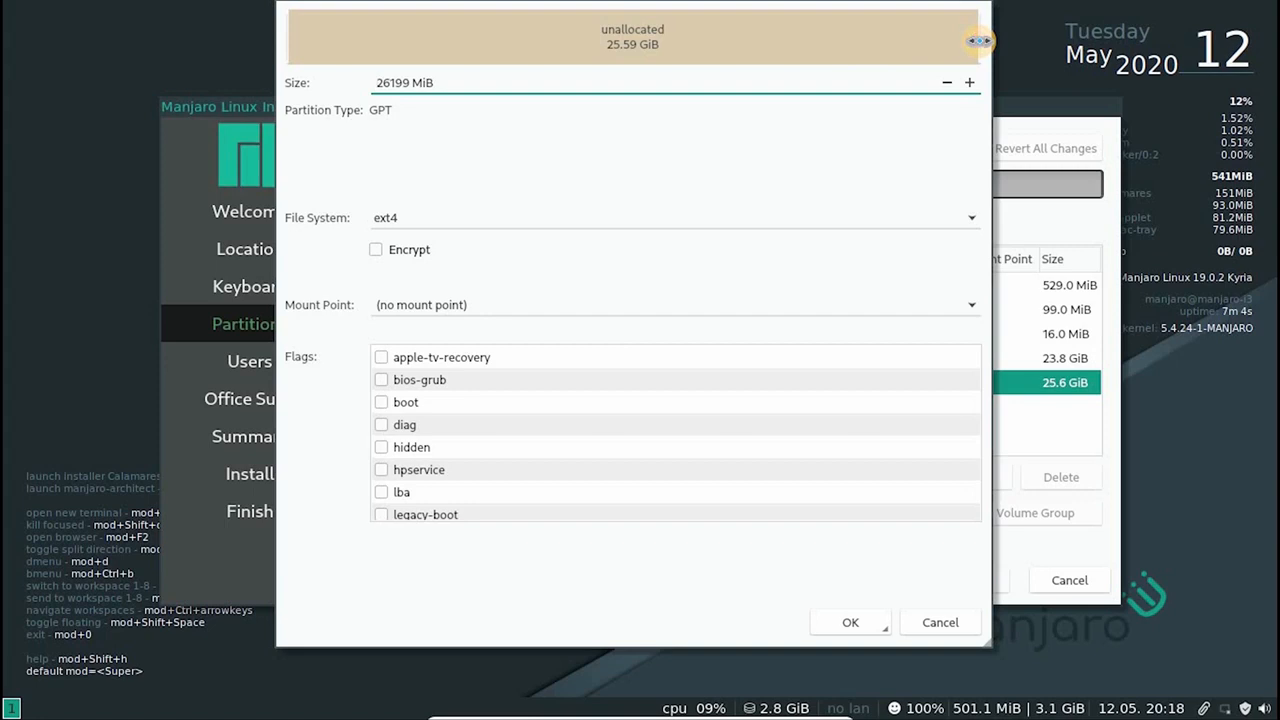
drag(965, 40, 834, 48)
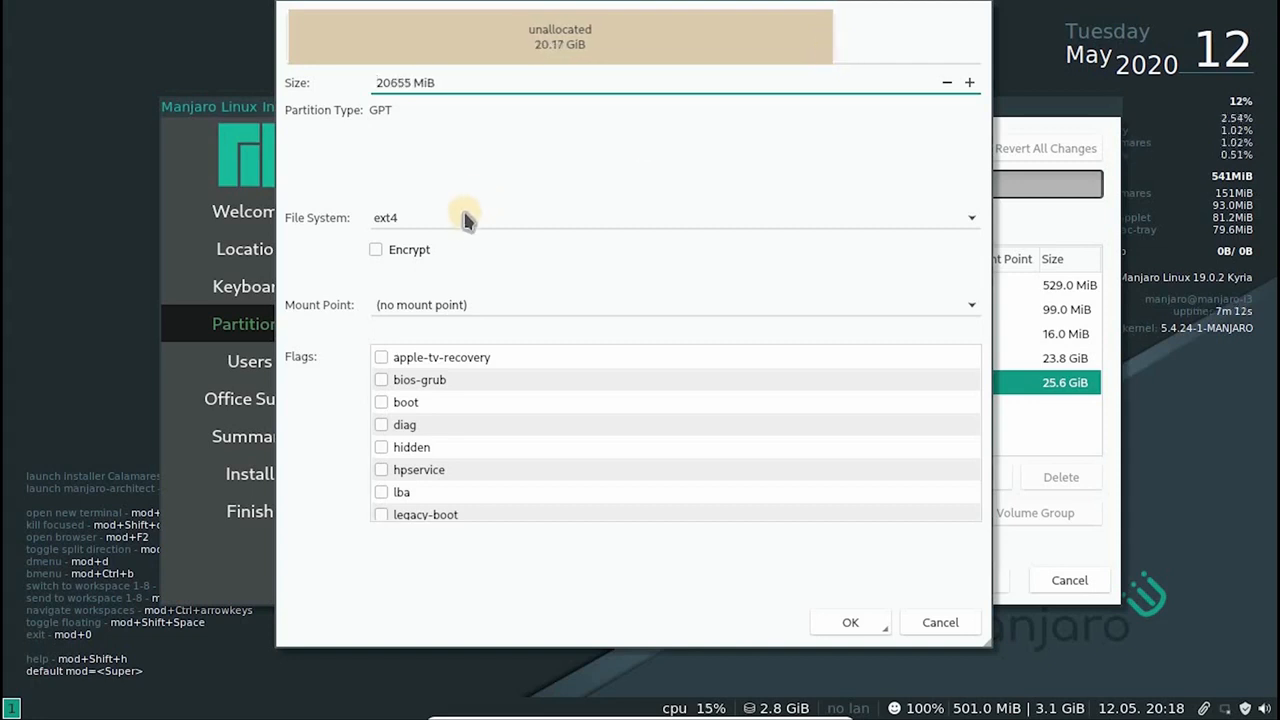
click(428, 222)
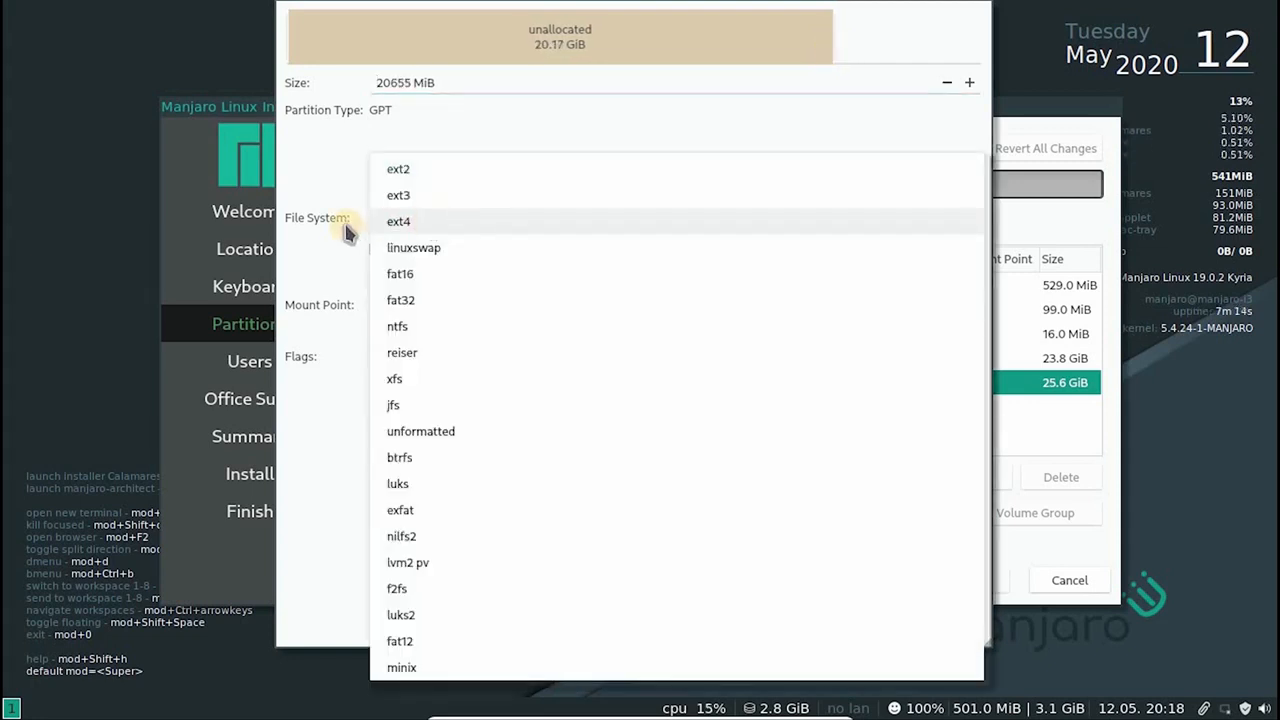
click(400, 220)
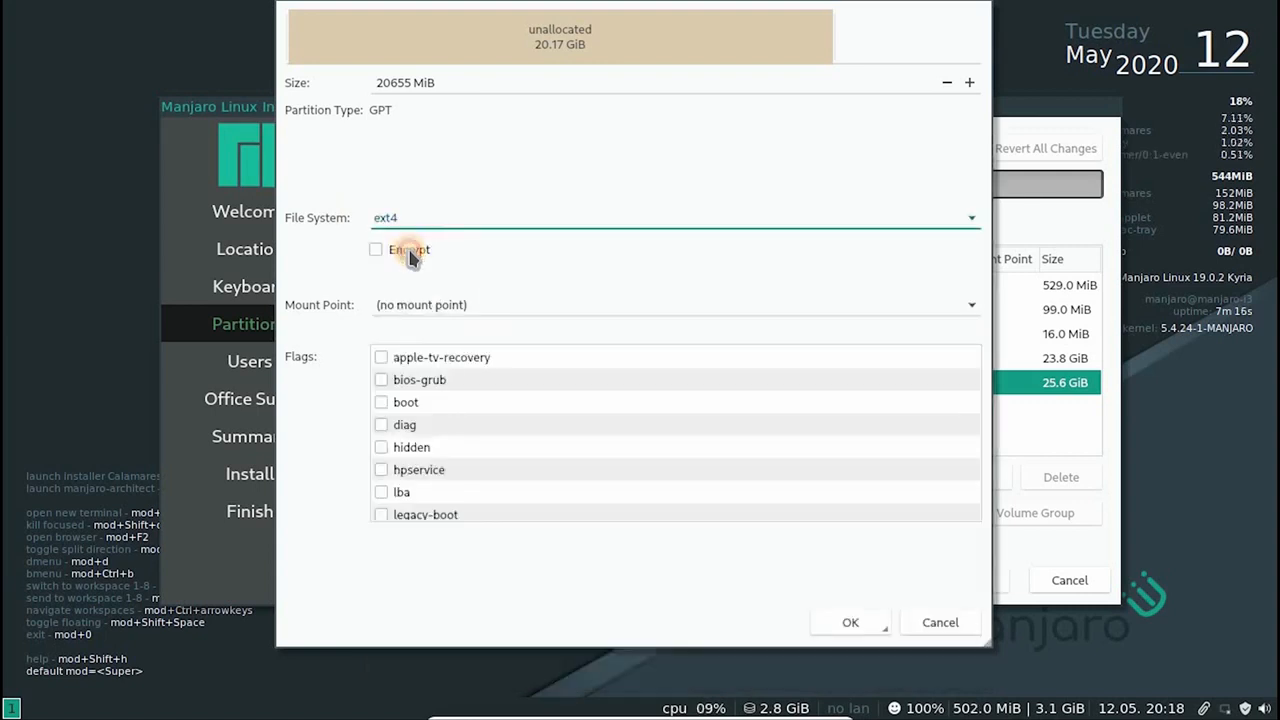
click(411, 252)
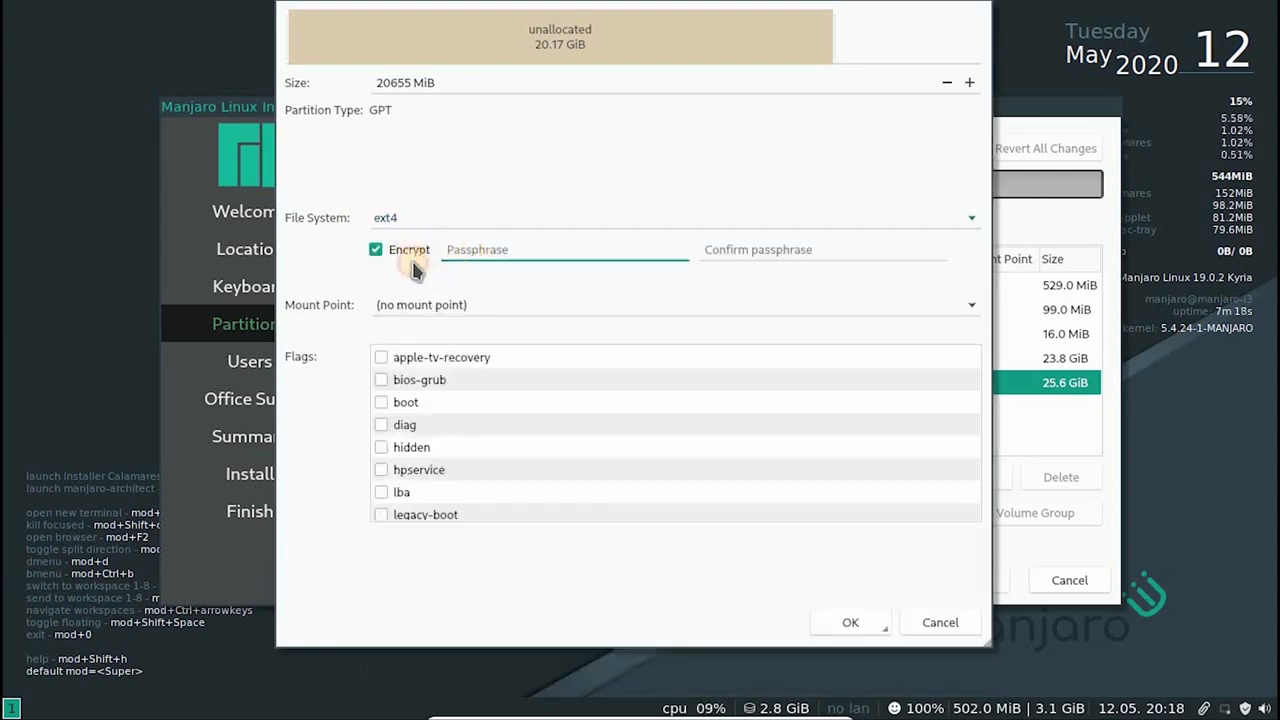
click(410, 254)
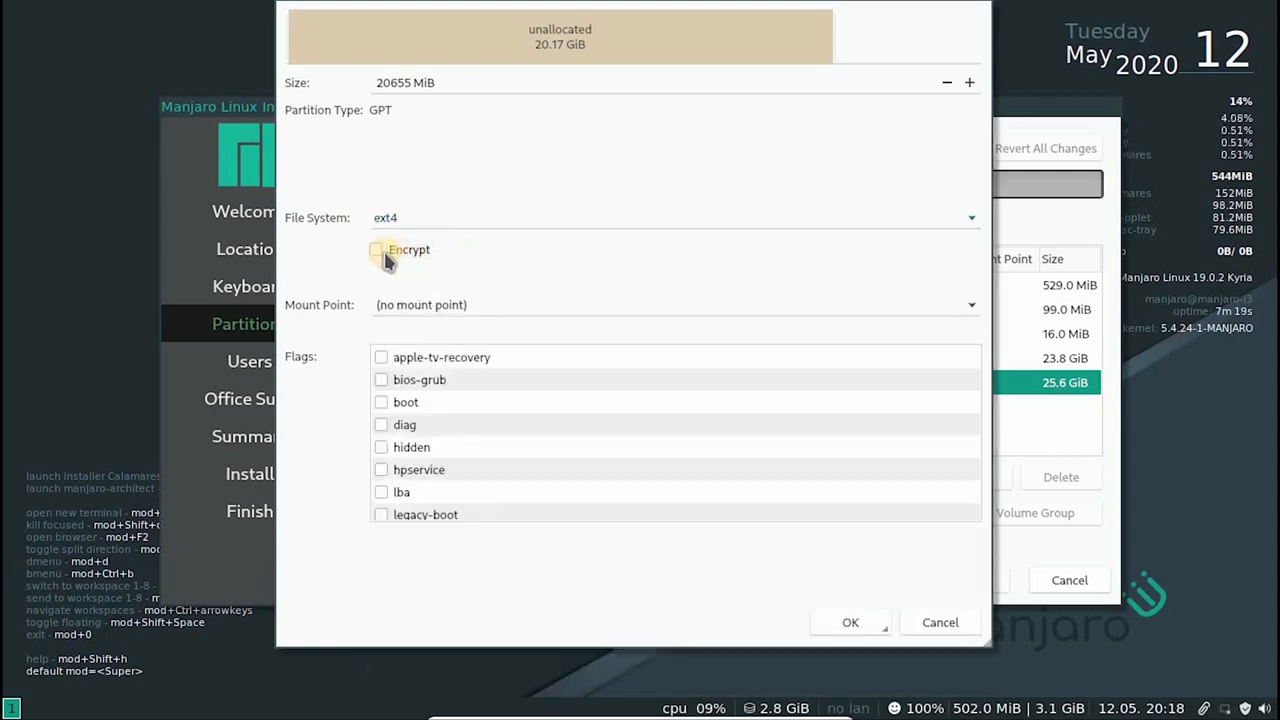
click(441, 303)
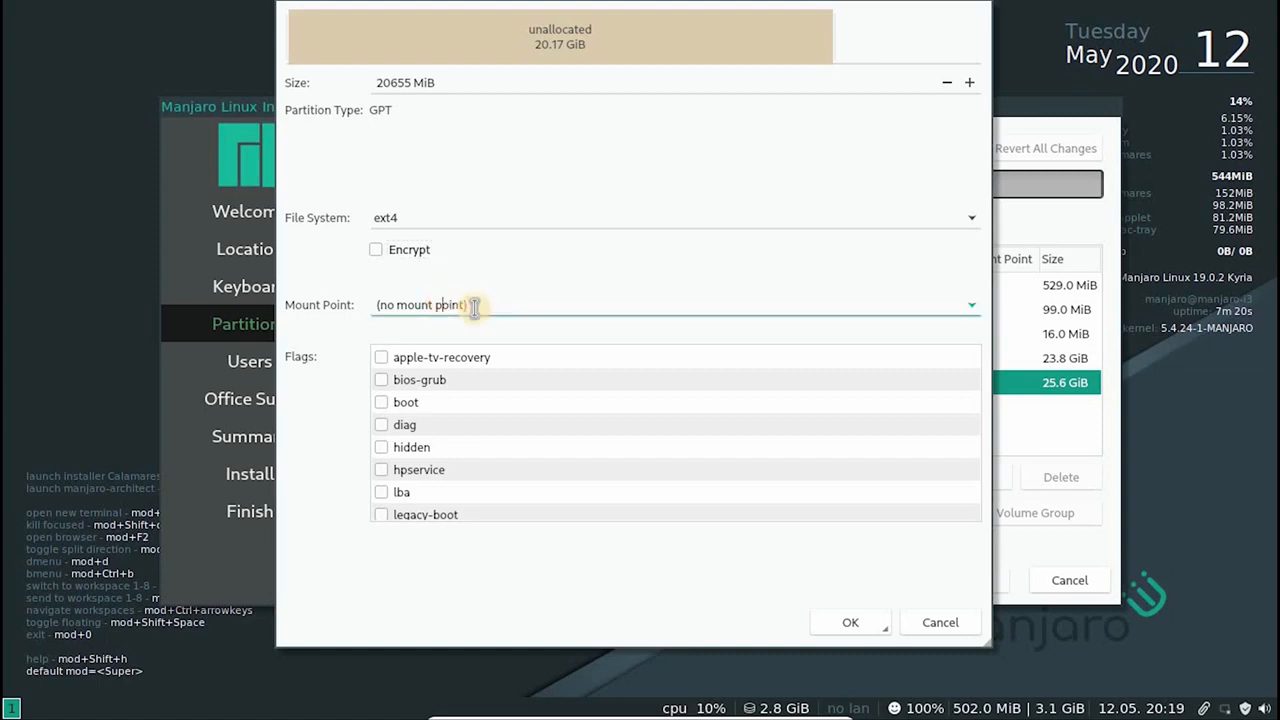
click(973, 314)
click(889, 337)
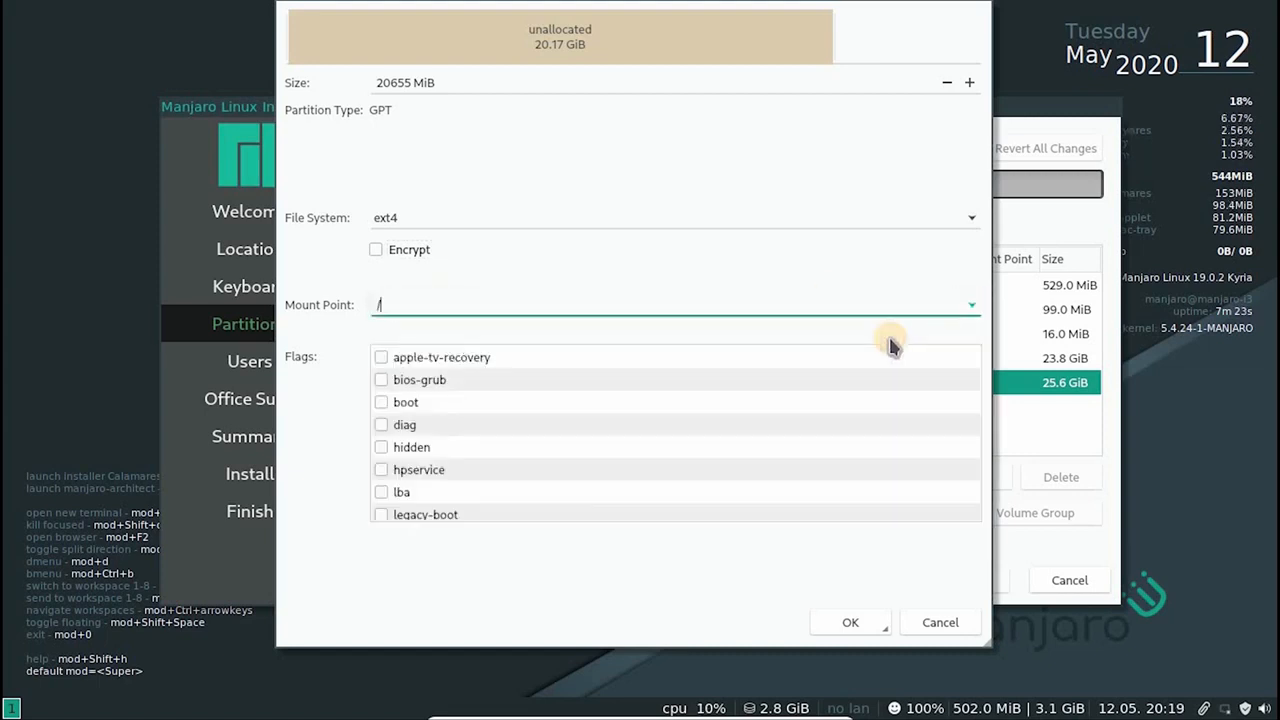
click(851, 622)
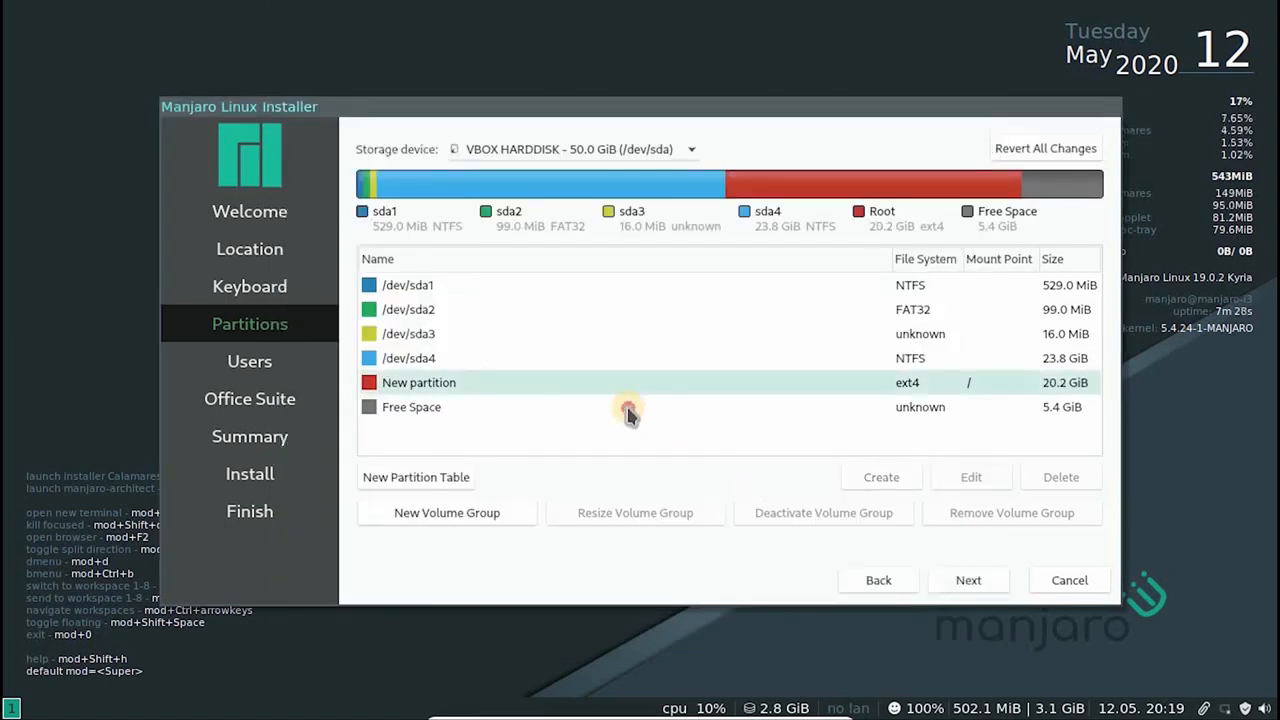
Create a 300 MiB fat32 partition in the remaining free space, mounted at /boot/efi with the bios-grub and boot flags
click(627, 410)
click(881, 477)
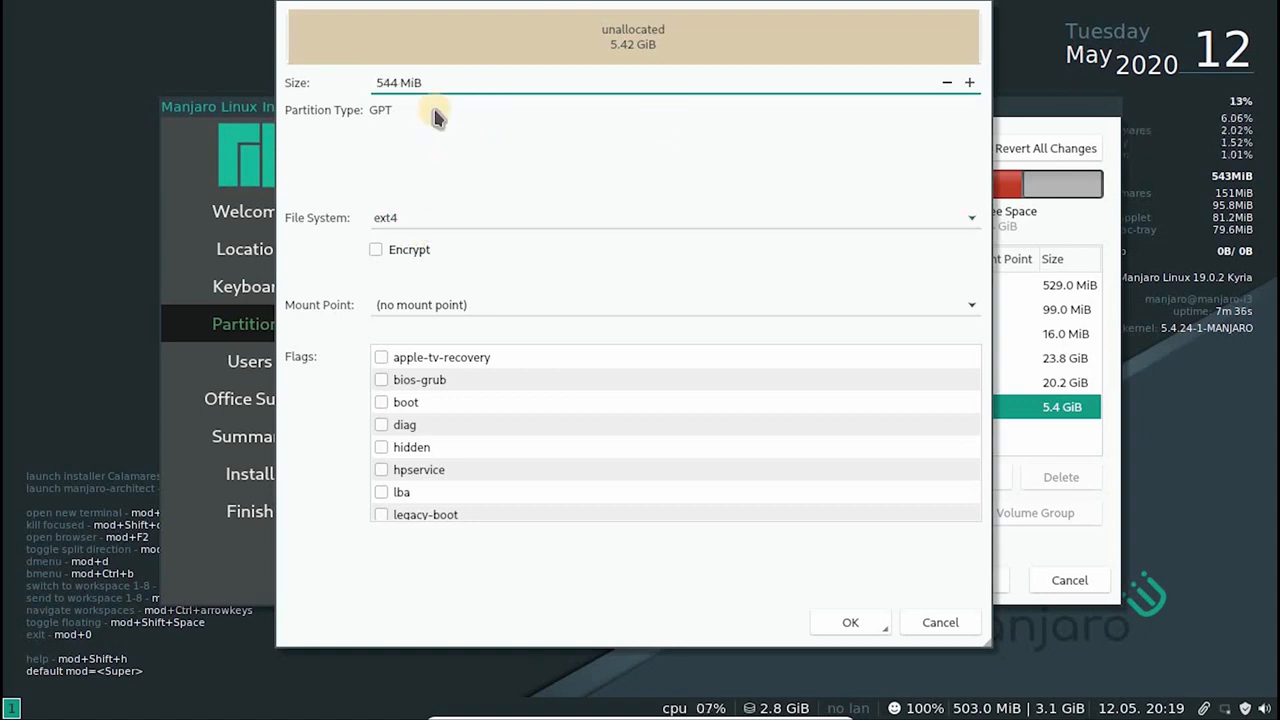
key(Delete)
key(Delete)
key(Delete)
key(Delete)
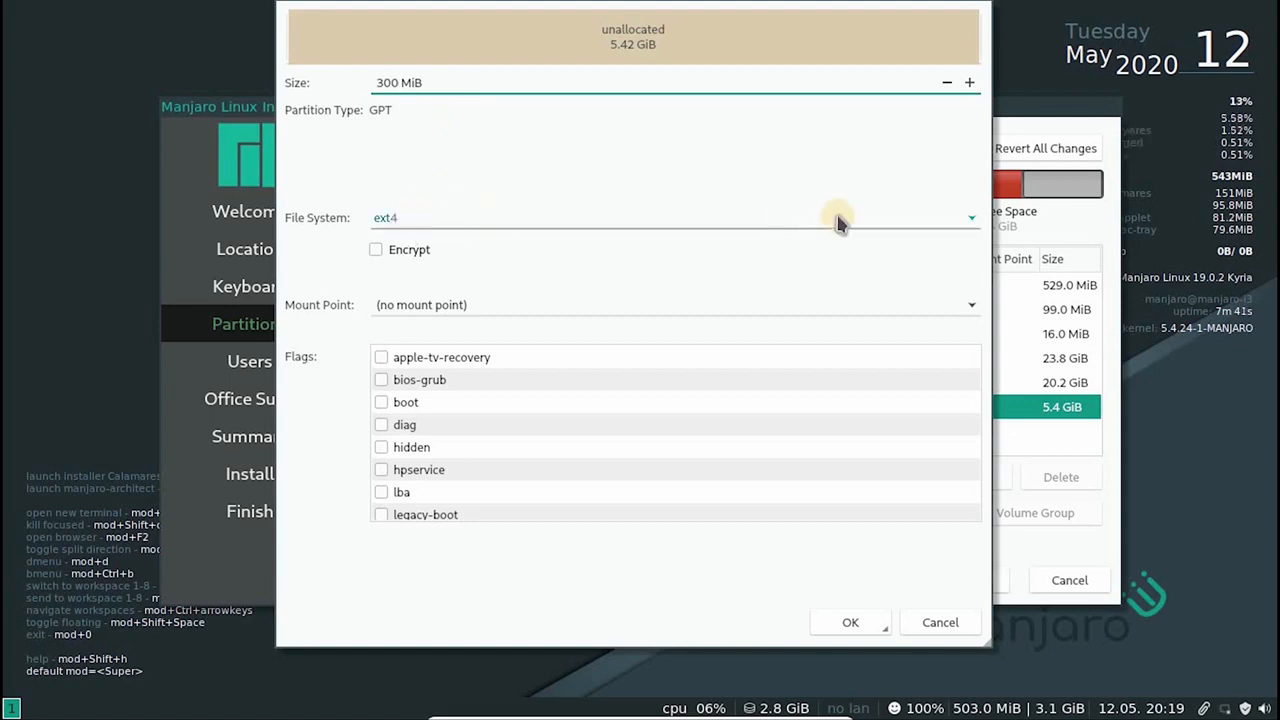
click(970, 218)
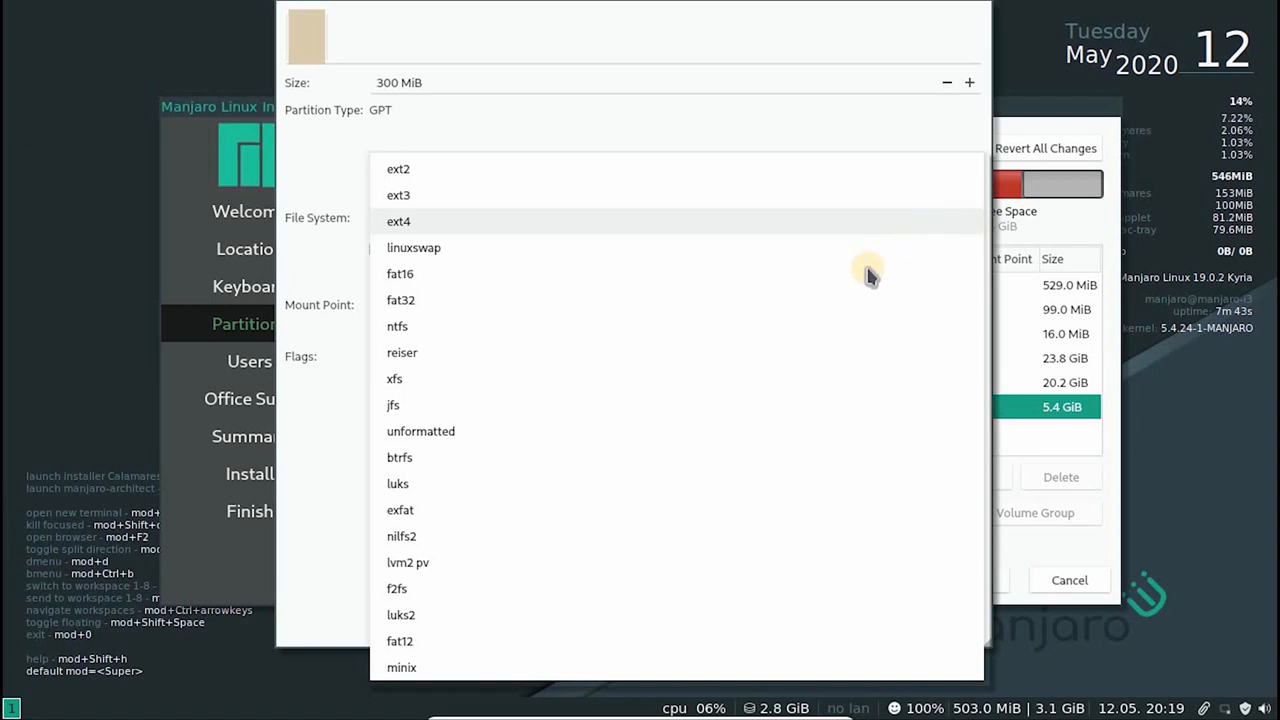
click(788, 300)
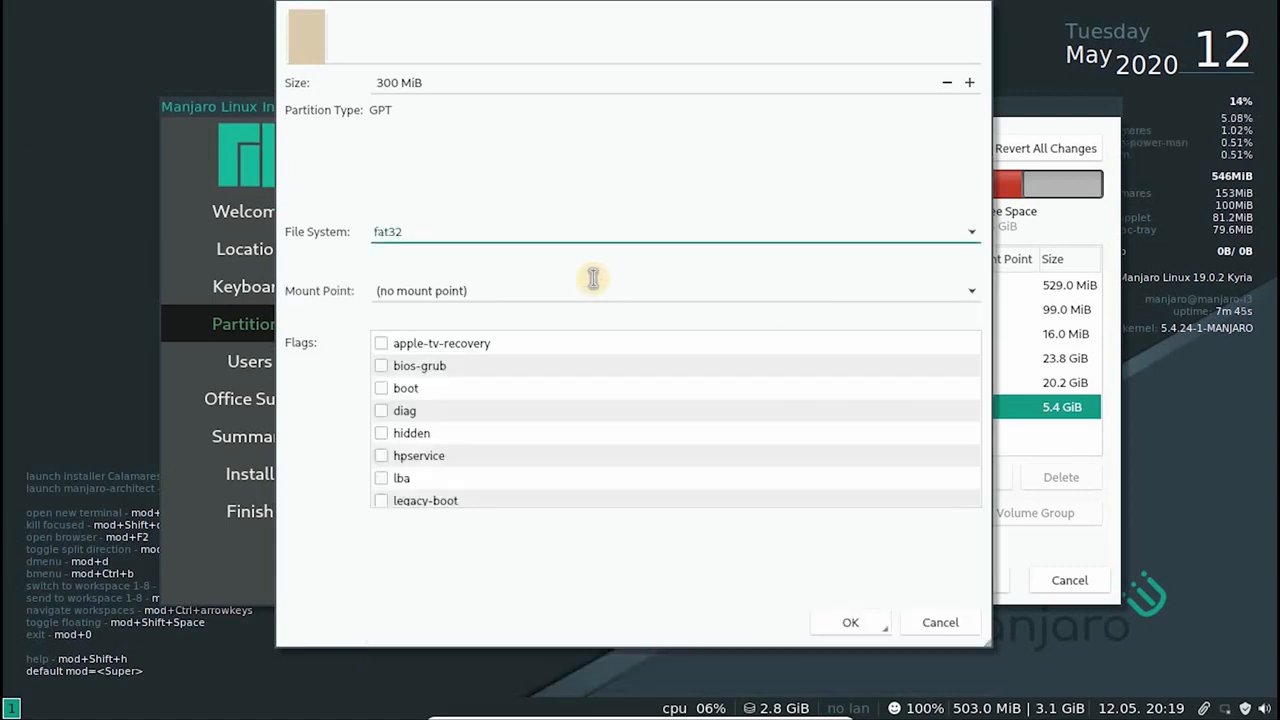
click(971, 293)
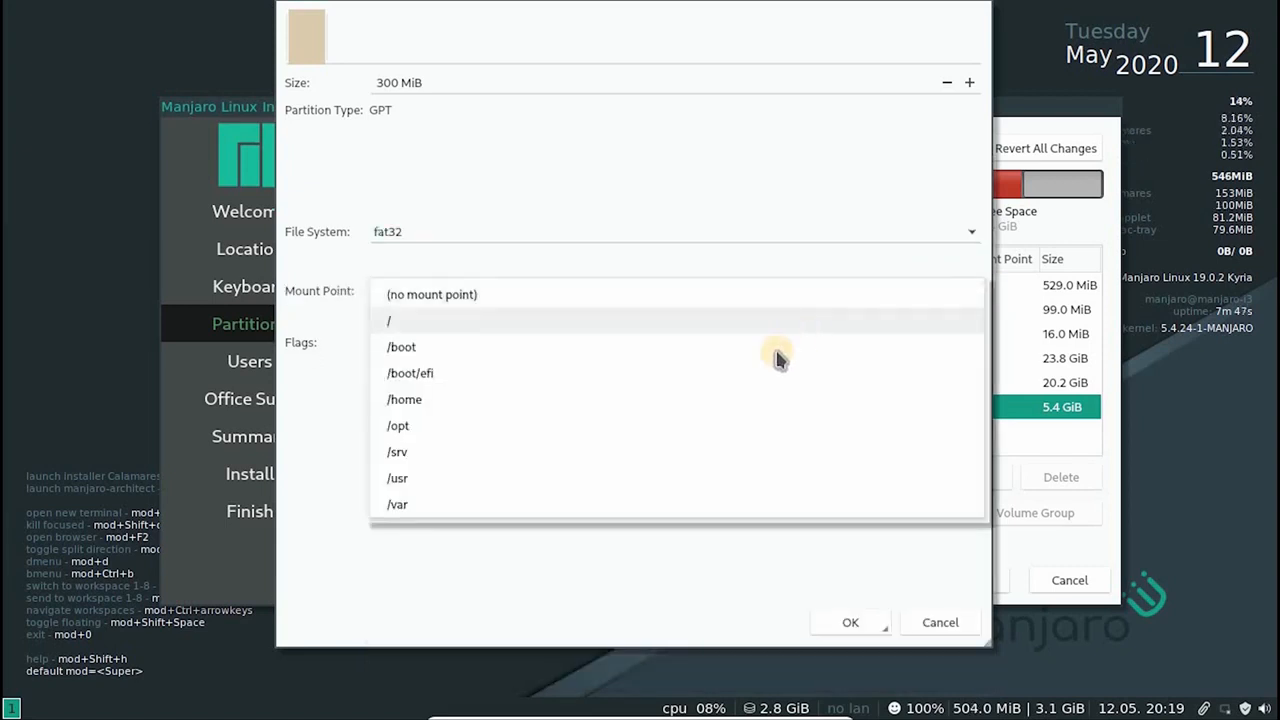
click(700, 376)
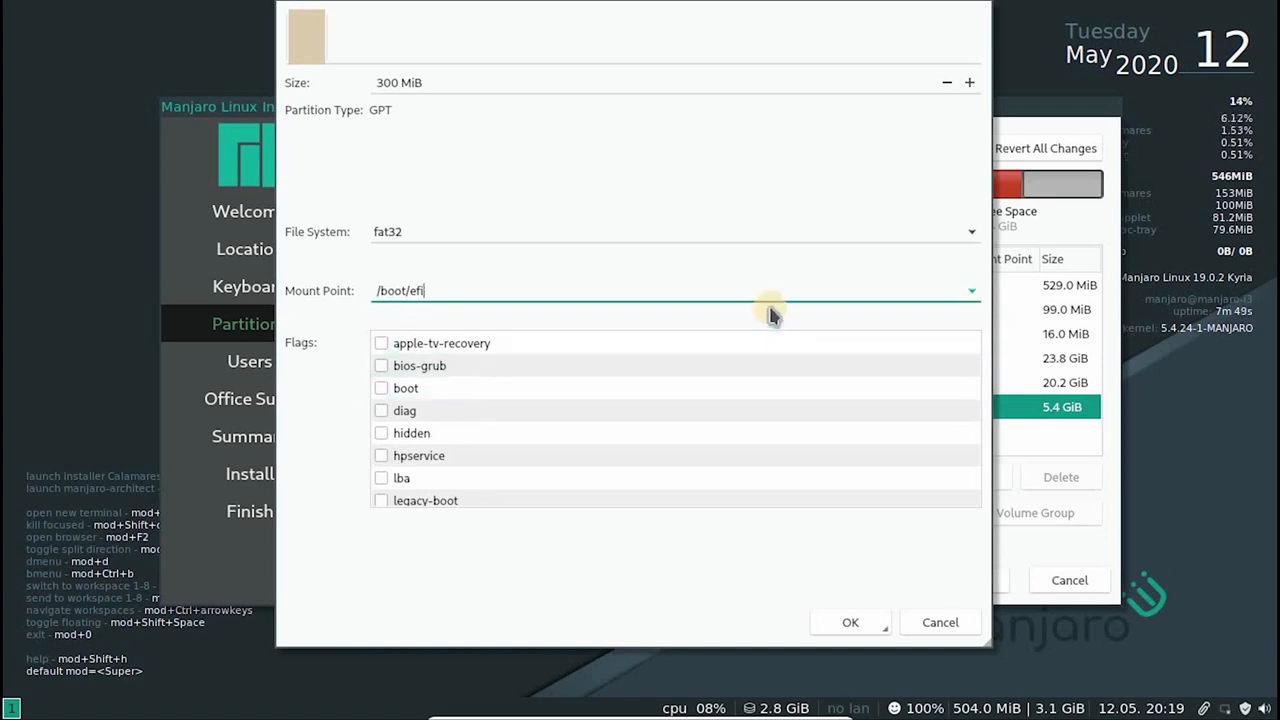
click(383, 368)
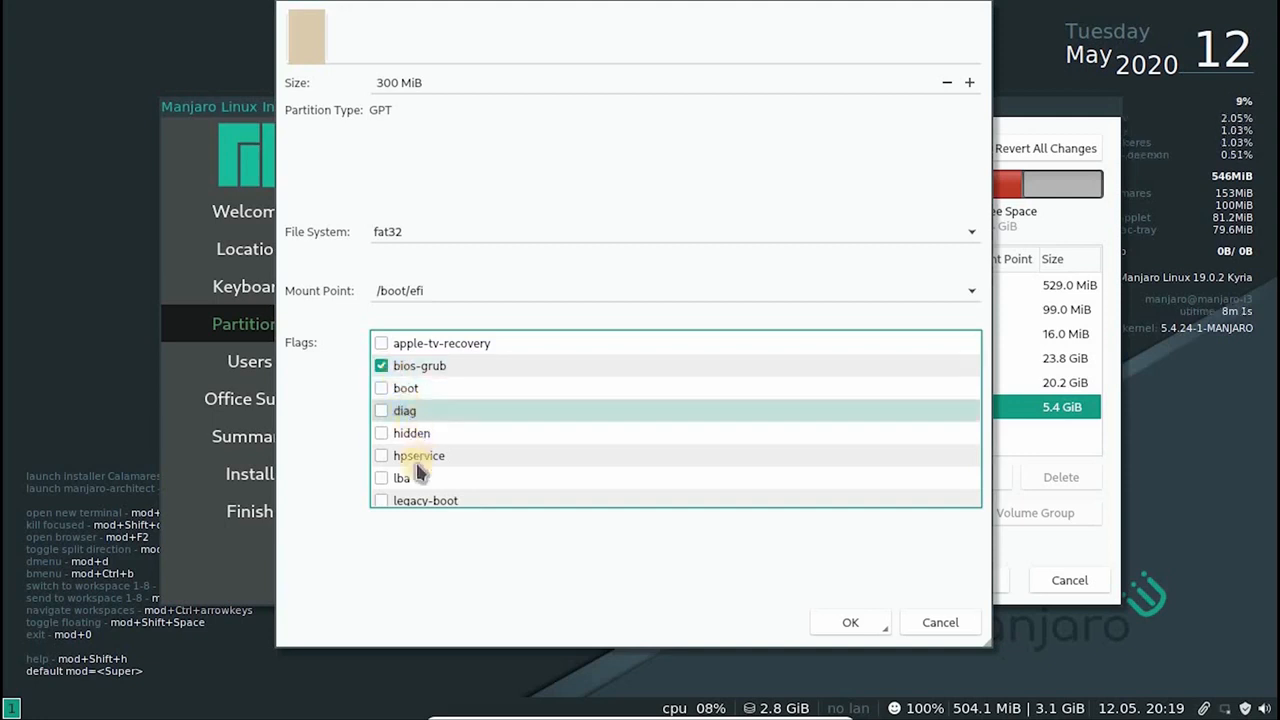
click(381, 390)
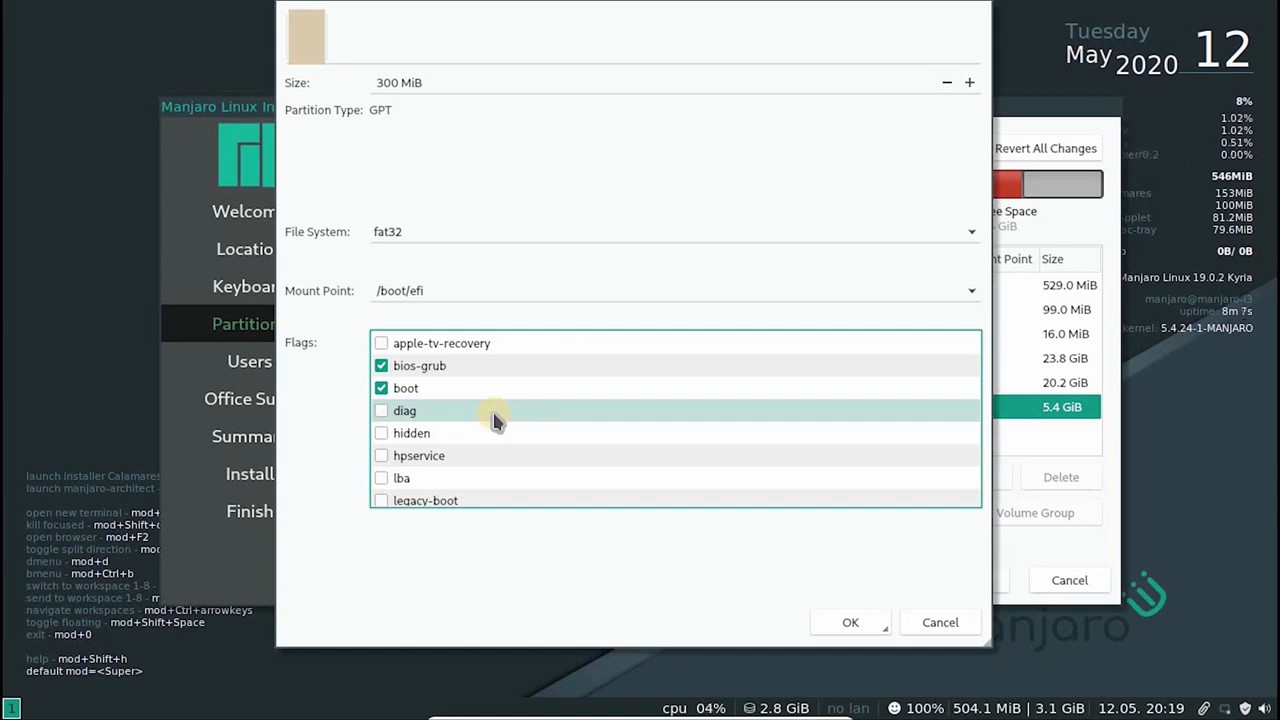
click(850, 622)
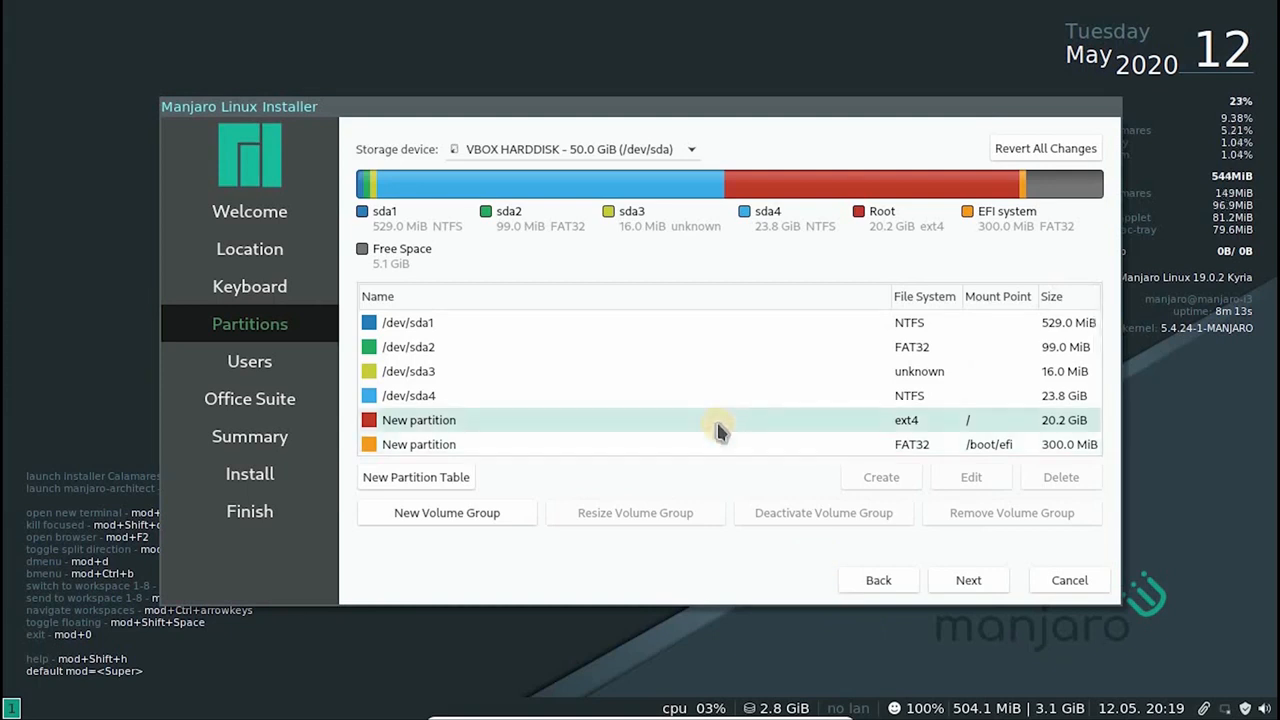
Create a linuxswap partition from all the remaining free space, 5244 MiB
scroll(697, 430, down, 1)
click(697, 430)
click(858, 477)
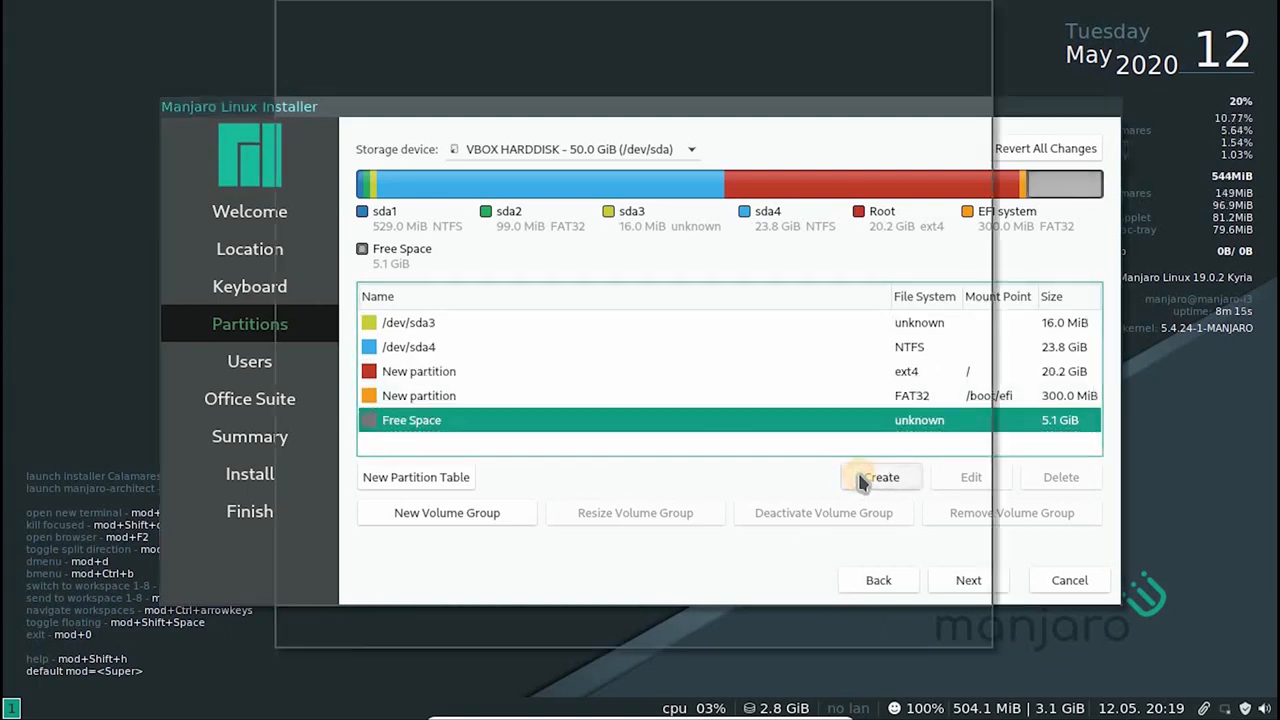
click(935, 213)
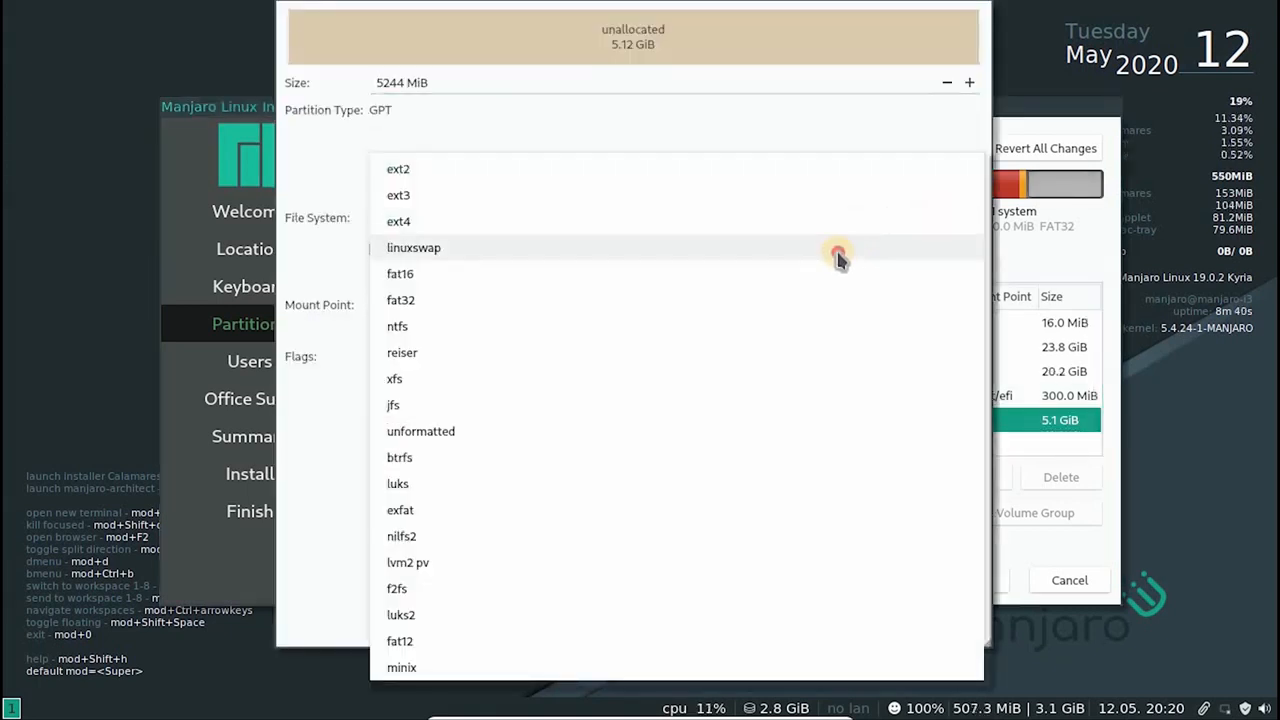
click(838, 257)
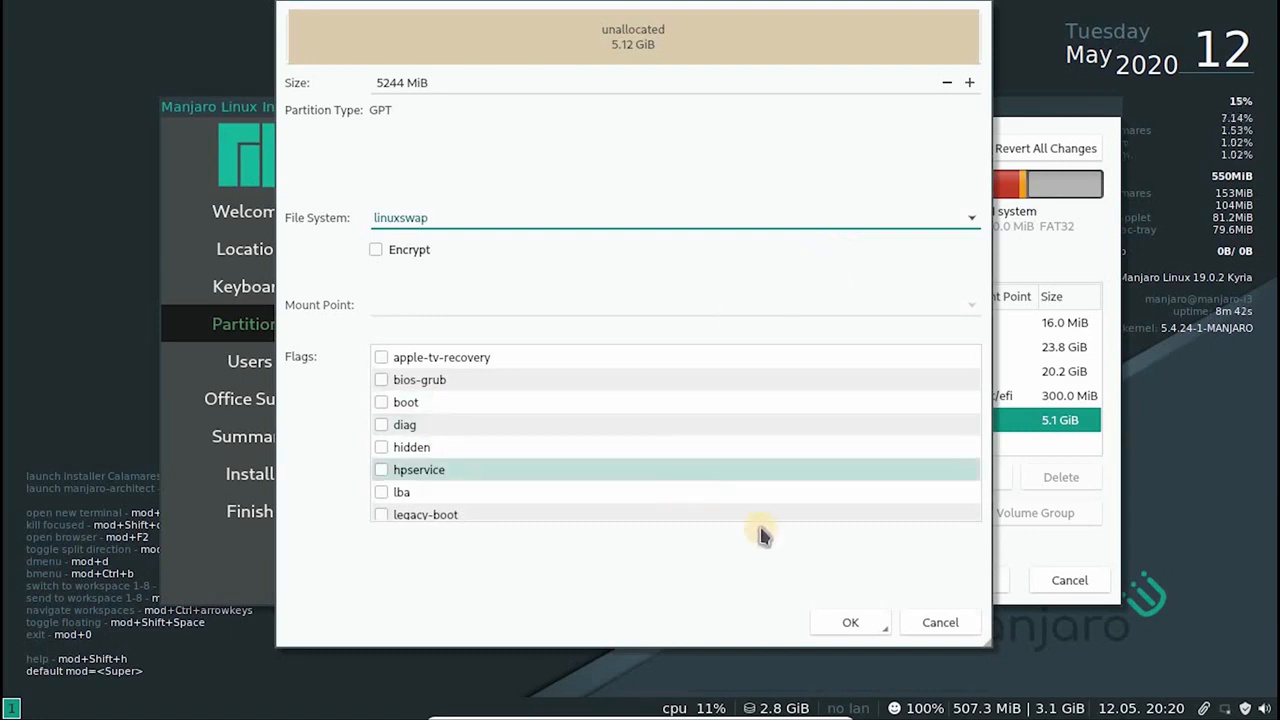
click(857, 622)
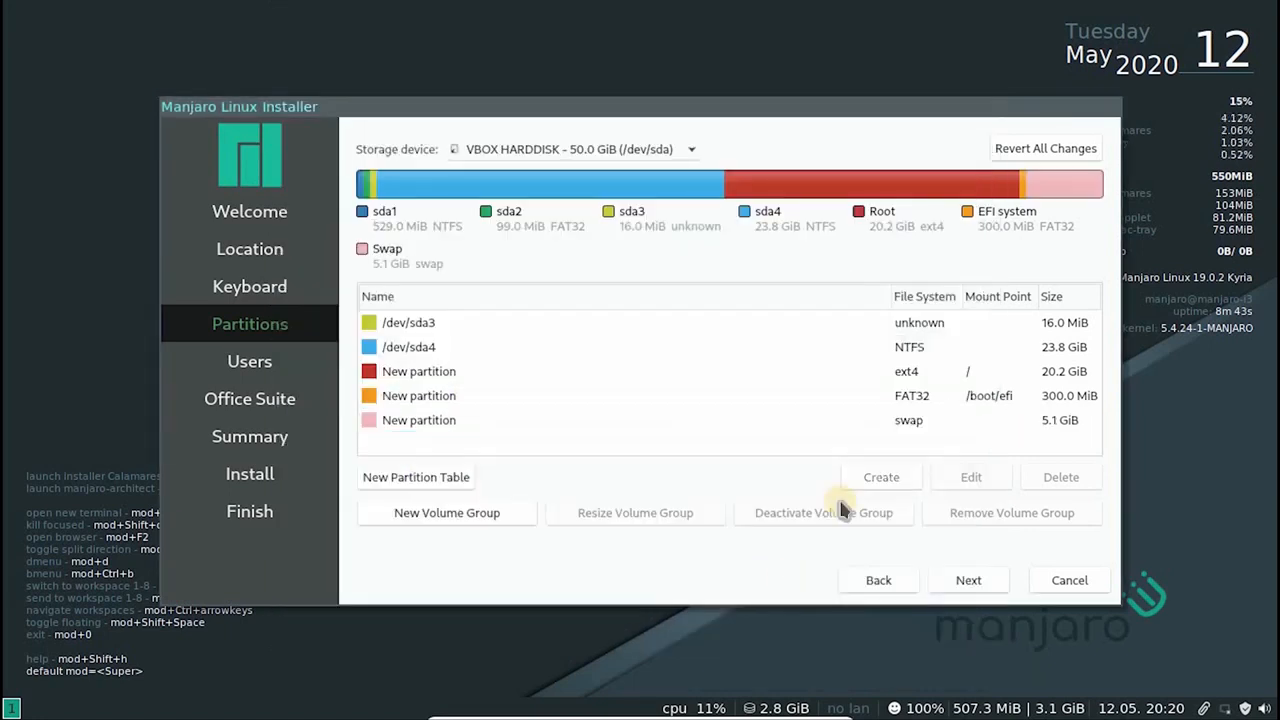
Review the settings of the new swap partition and the mount point choices of the root partition without changing them
click(875, 426)
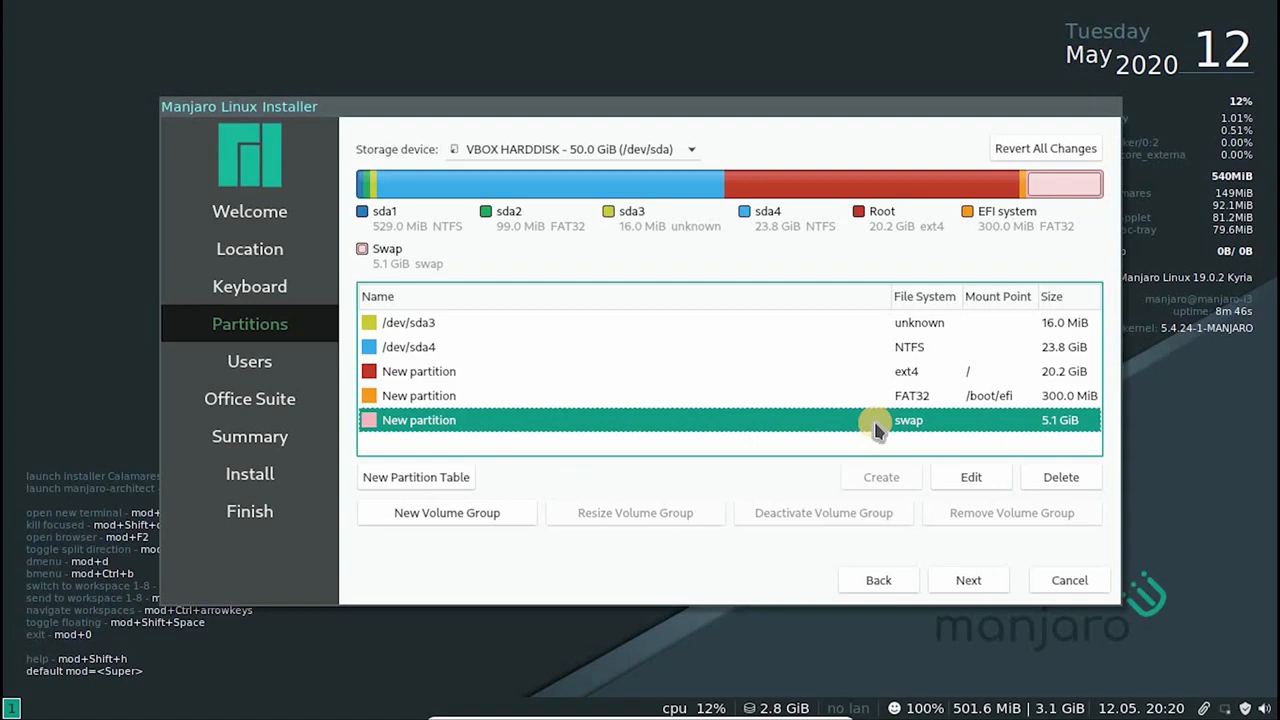
drag(706, 110, 656, 78)
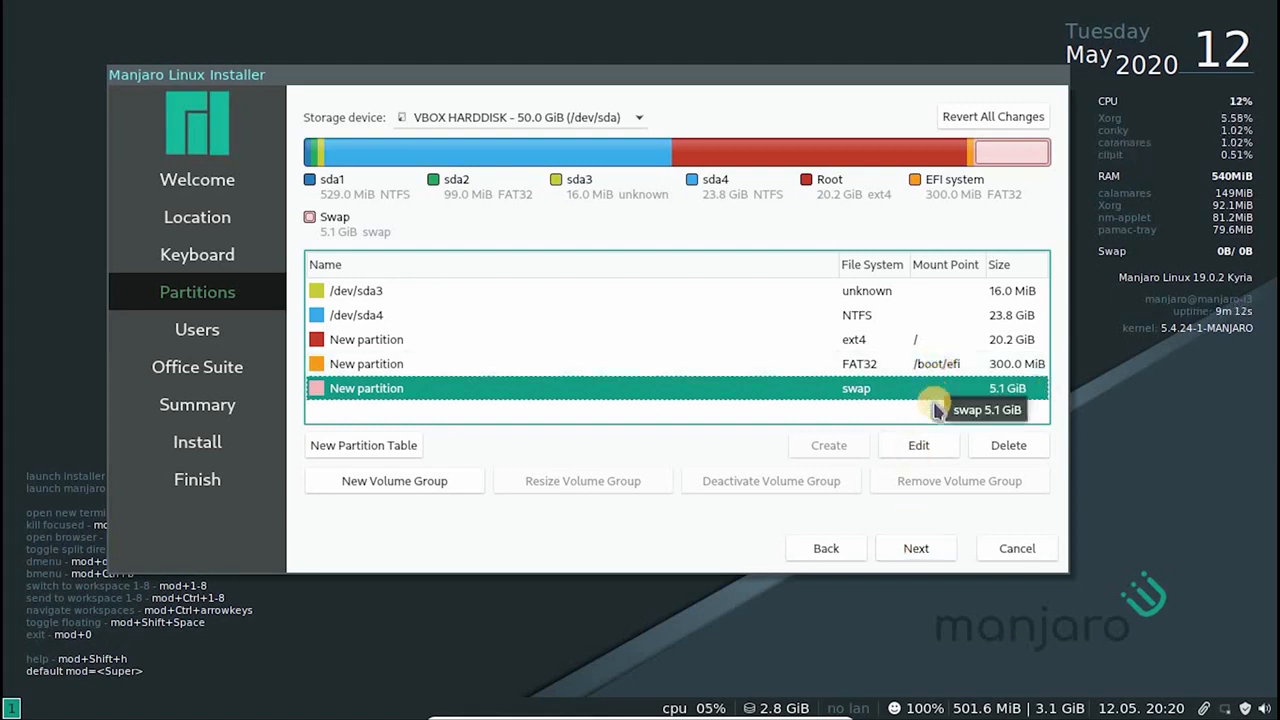
click(910, 447)
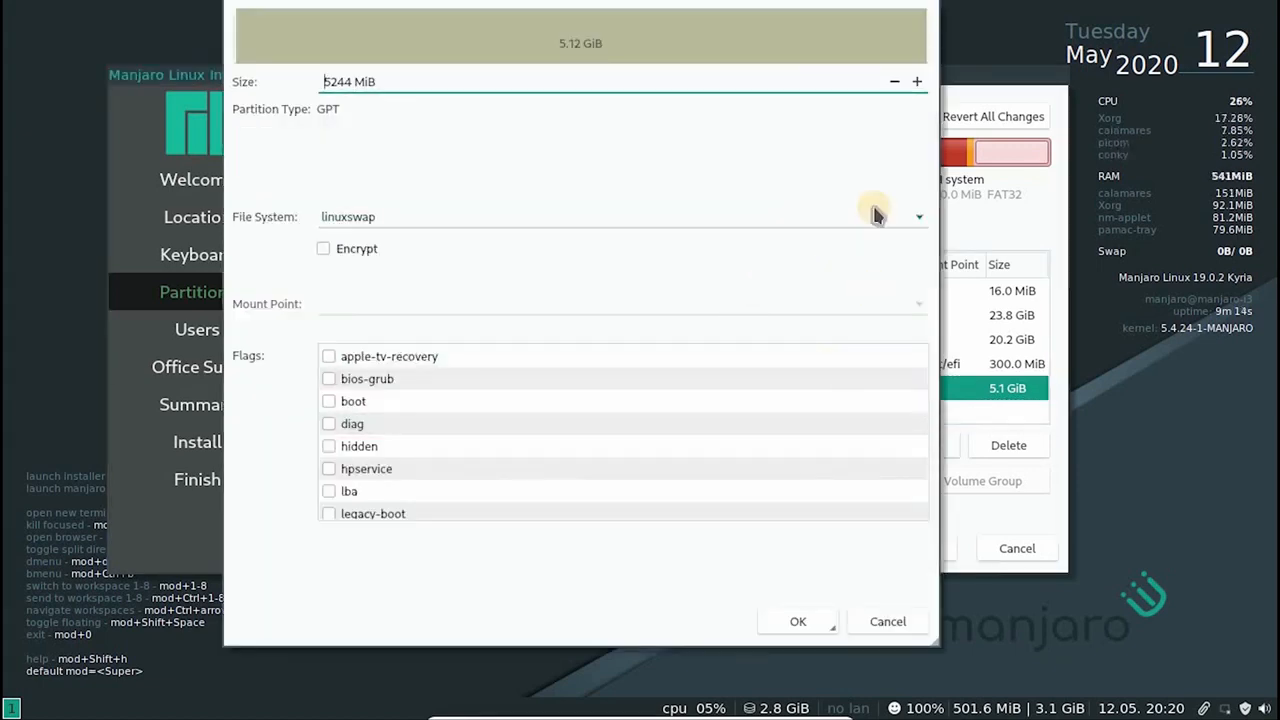
click(888, 621)
click(870, 340)
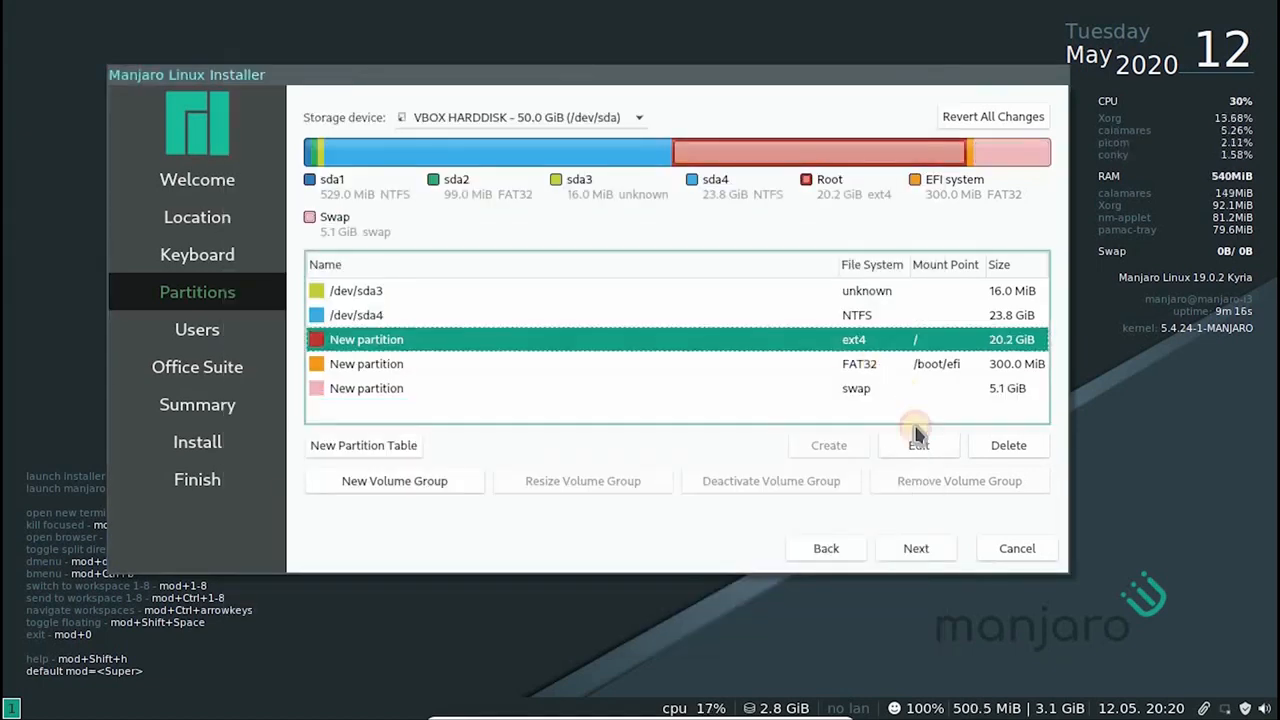
click(921, 443)
click(918, 305)
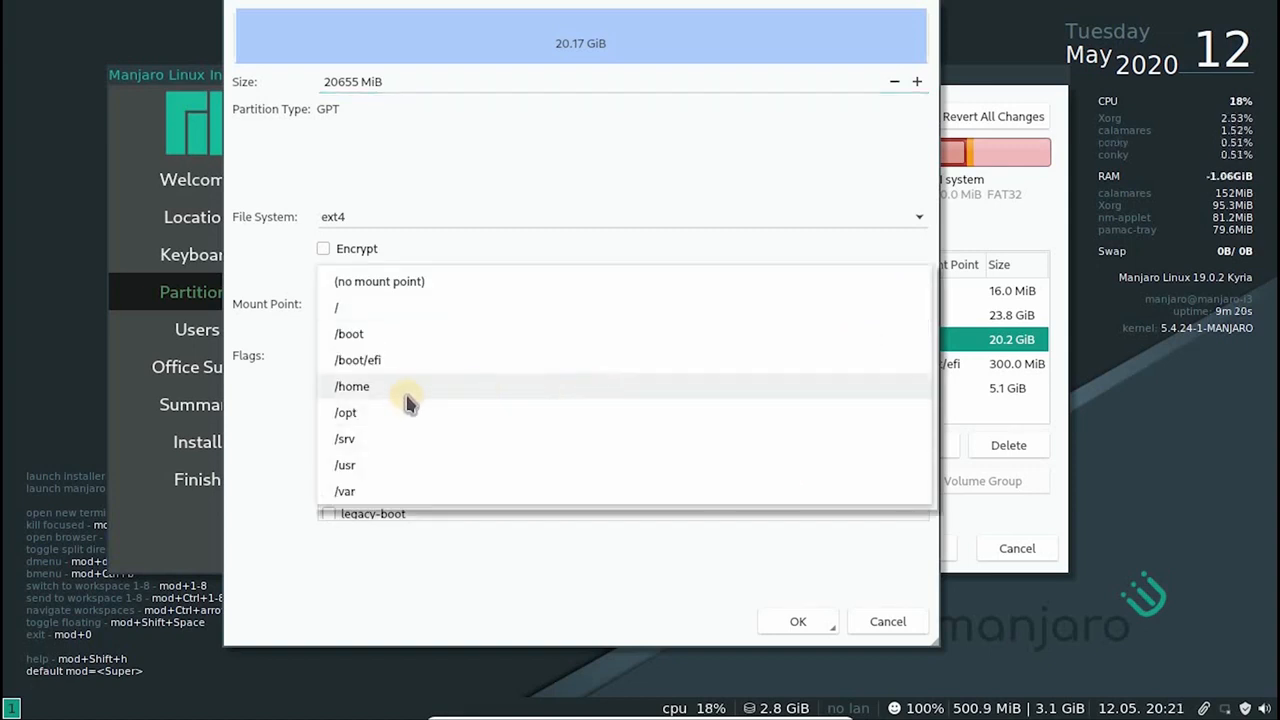
click(457, 557)
click(884, 622)
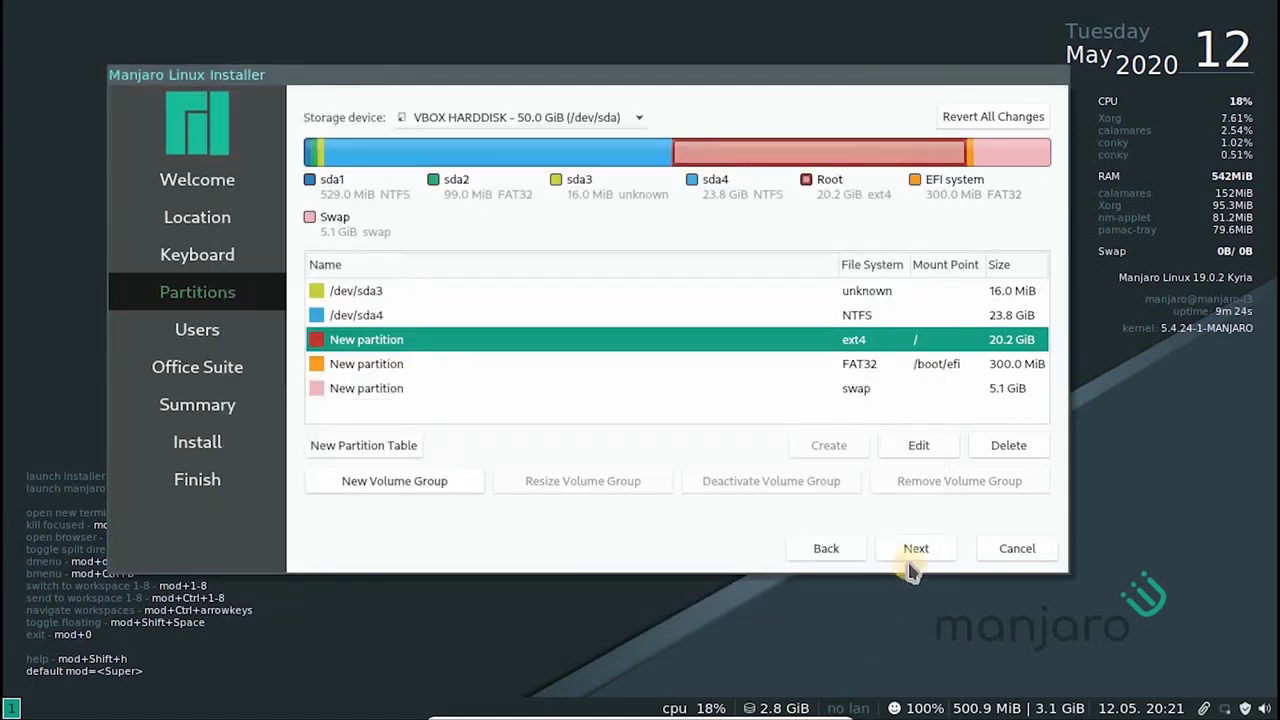
Accept the partition layout and enter the user's full name, login name illuminati, computer name asterix and the account password twice
click(914, 552)
text(Richie Varghese)
key(Tab)
text(illuminati)
key(Tab)
text(asterix)
key(Tab)
text(•••••••)
key(Tab)
Enable automatic login, use the same password for the administrator account, and continue past the Office Suite page to the installation summary
click(355, 341)
click(355, 341)
click(355, 341)
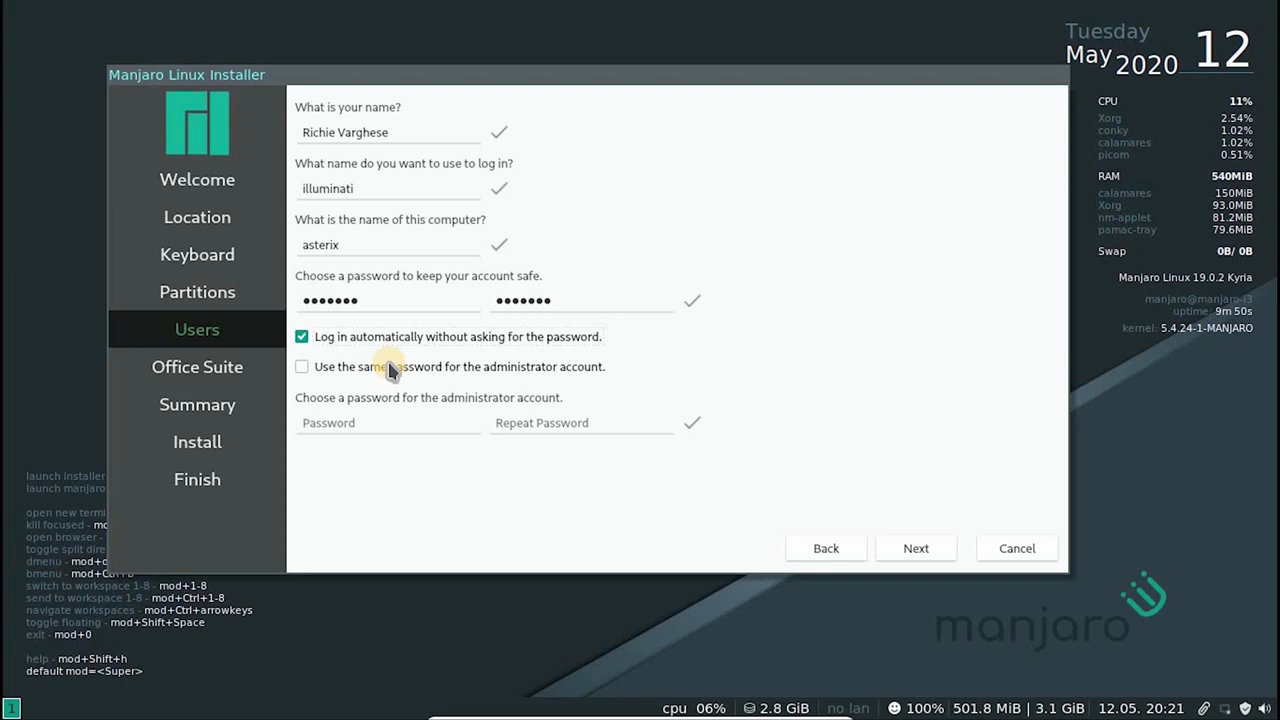
click(390, 368)
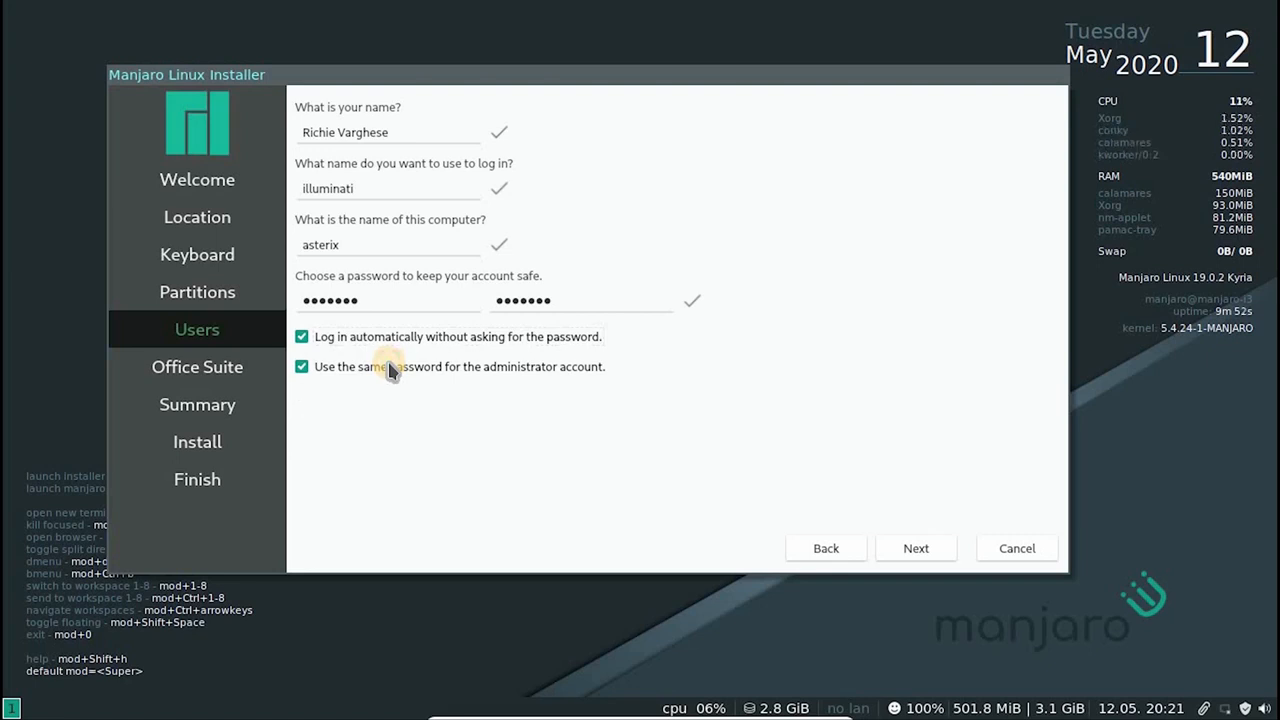
click(916, 550)
click(918, 550)
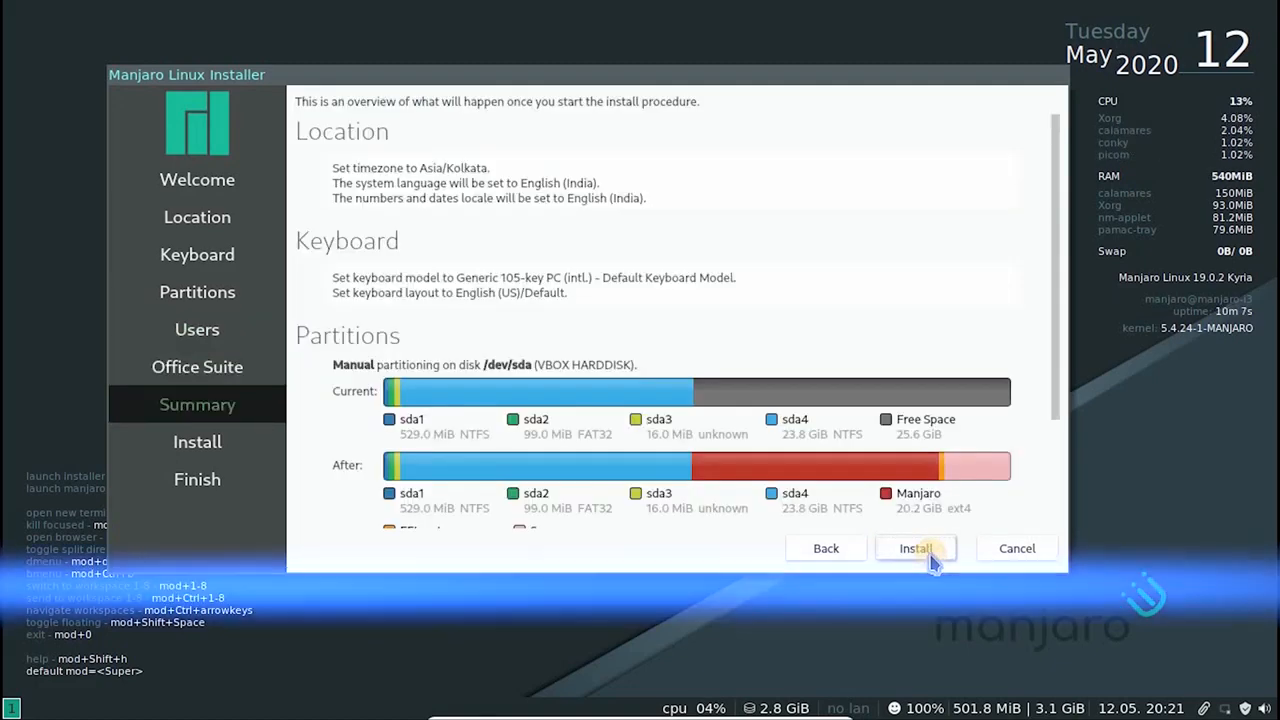
Review the partition changes in the installation summary, then start the Manjaro installation and confirm writing the changes to disk
scroll(910, 470, down, 1)
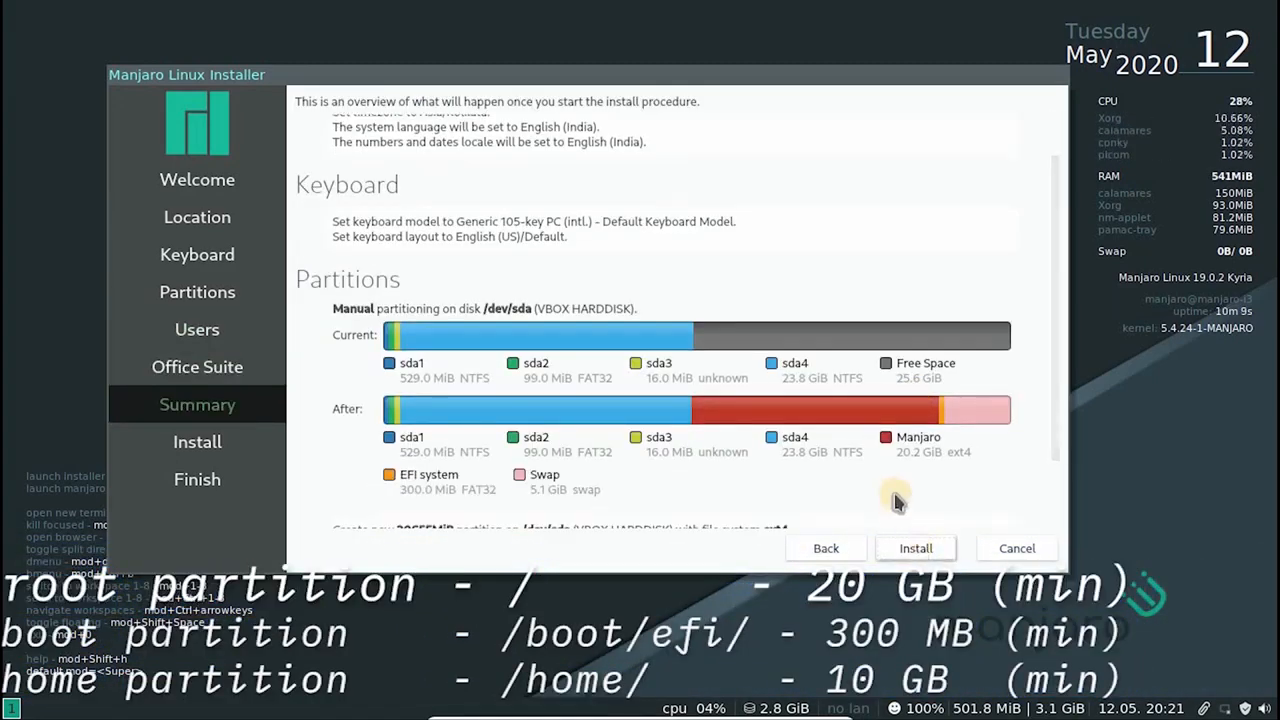
scroll(895, 500, down, 2)
click(916, 548)
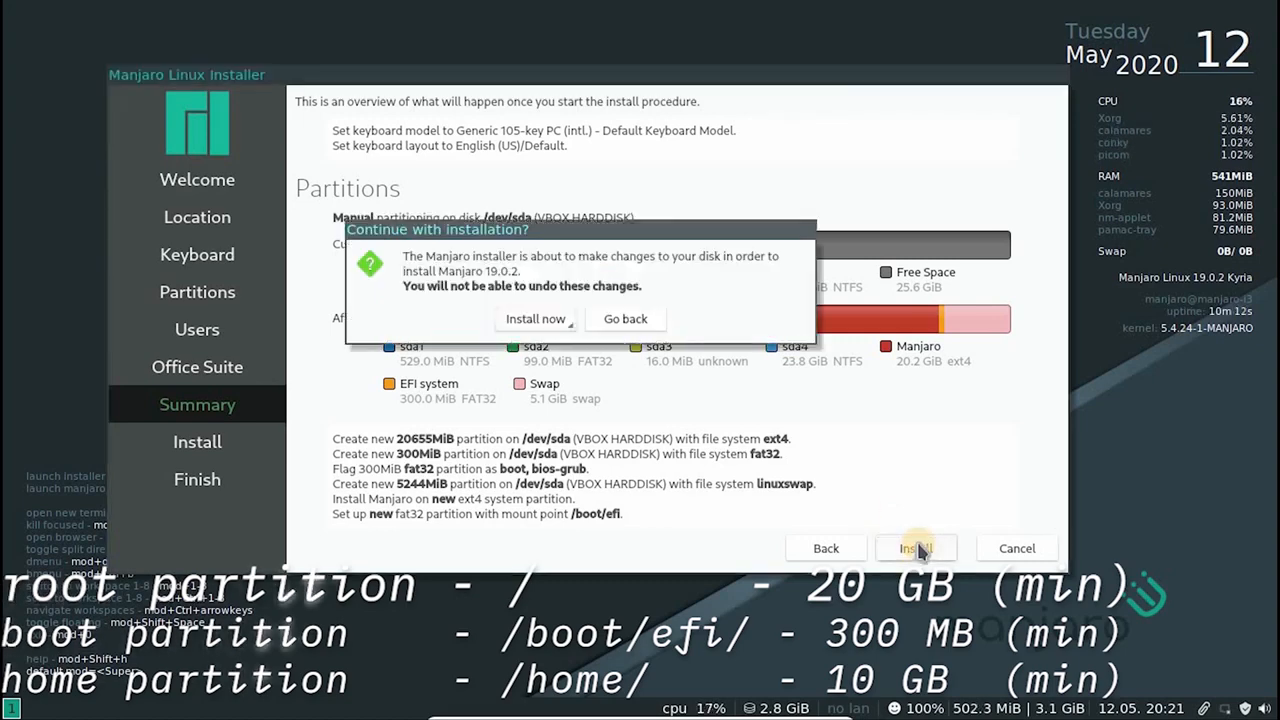
click(535, 319)
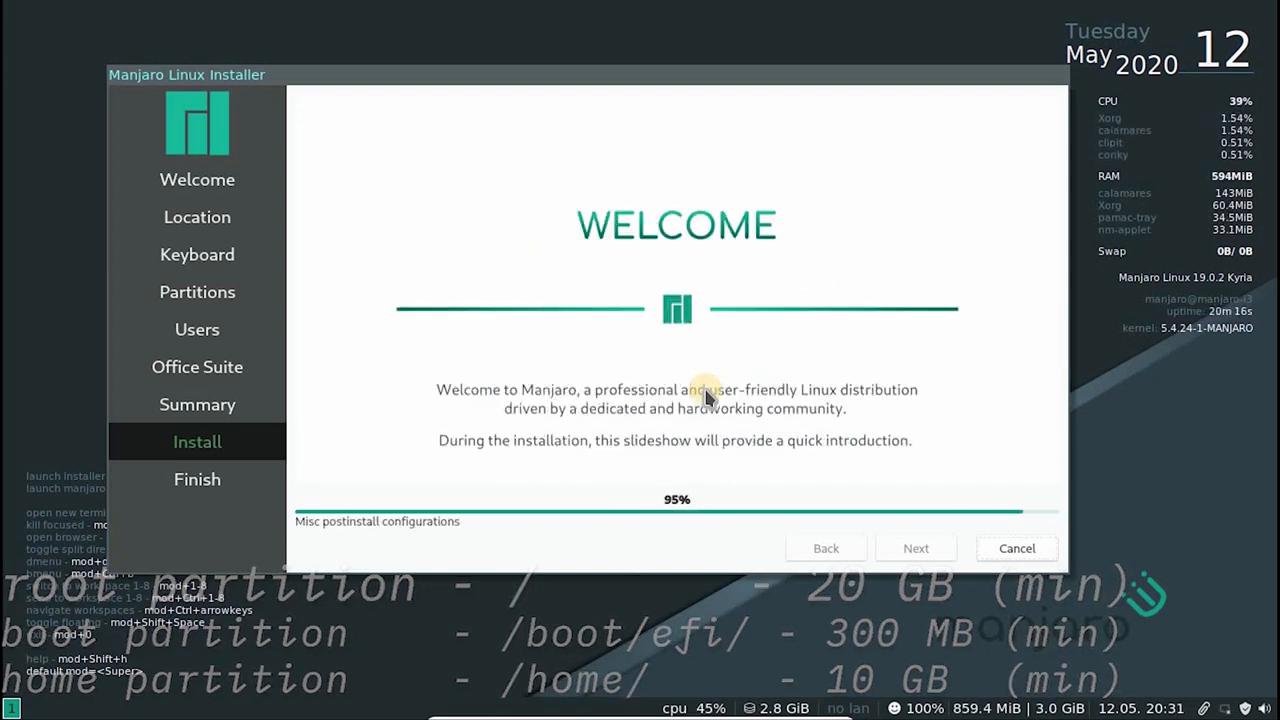
Finish the installer with Restart now enabled, look through the boot menu entries and boot Manjaro Linux
click(702, 398)
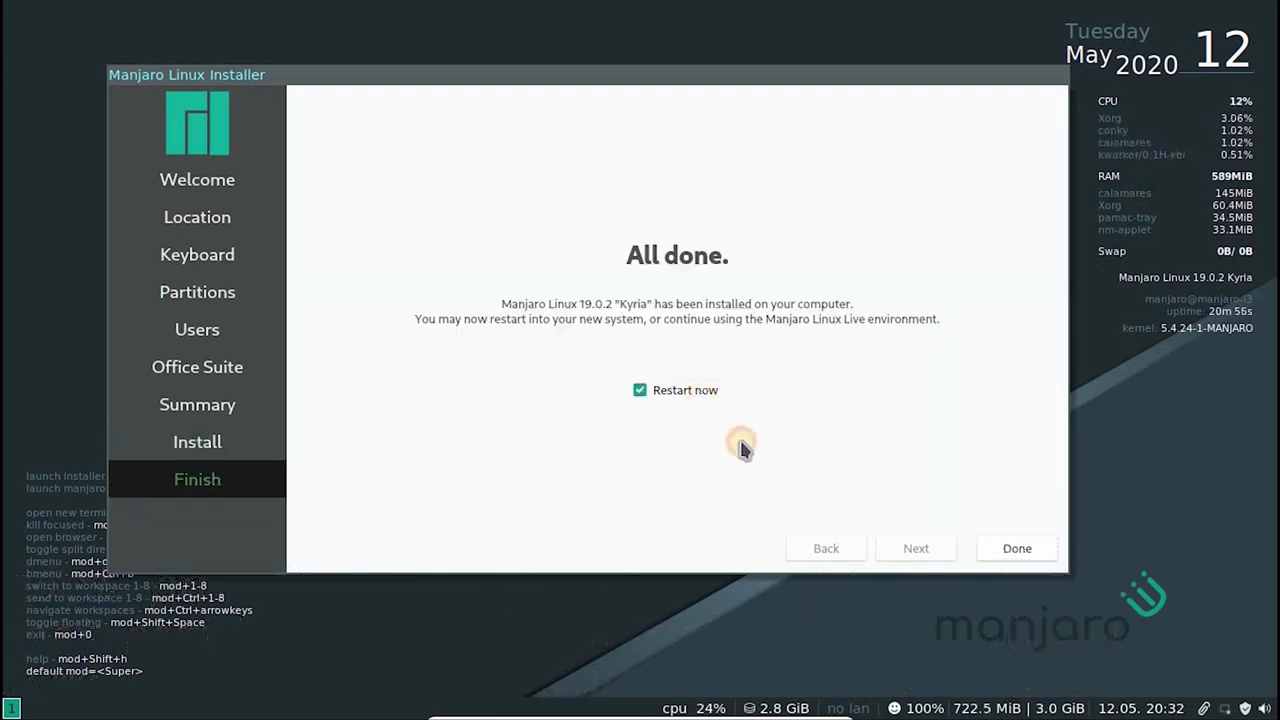
click(1017, 548)
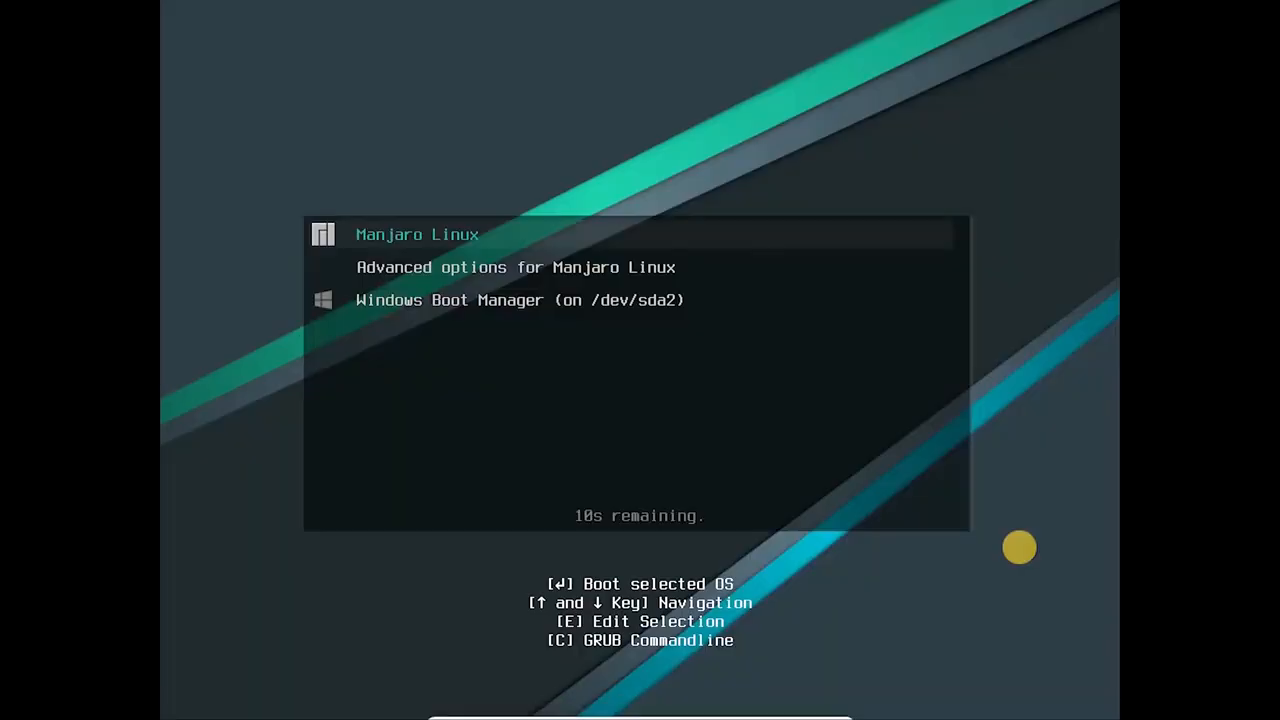
key(Down)
key(Down)
key(Up)
key(Up)
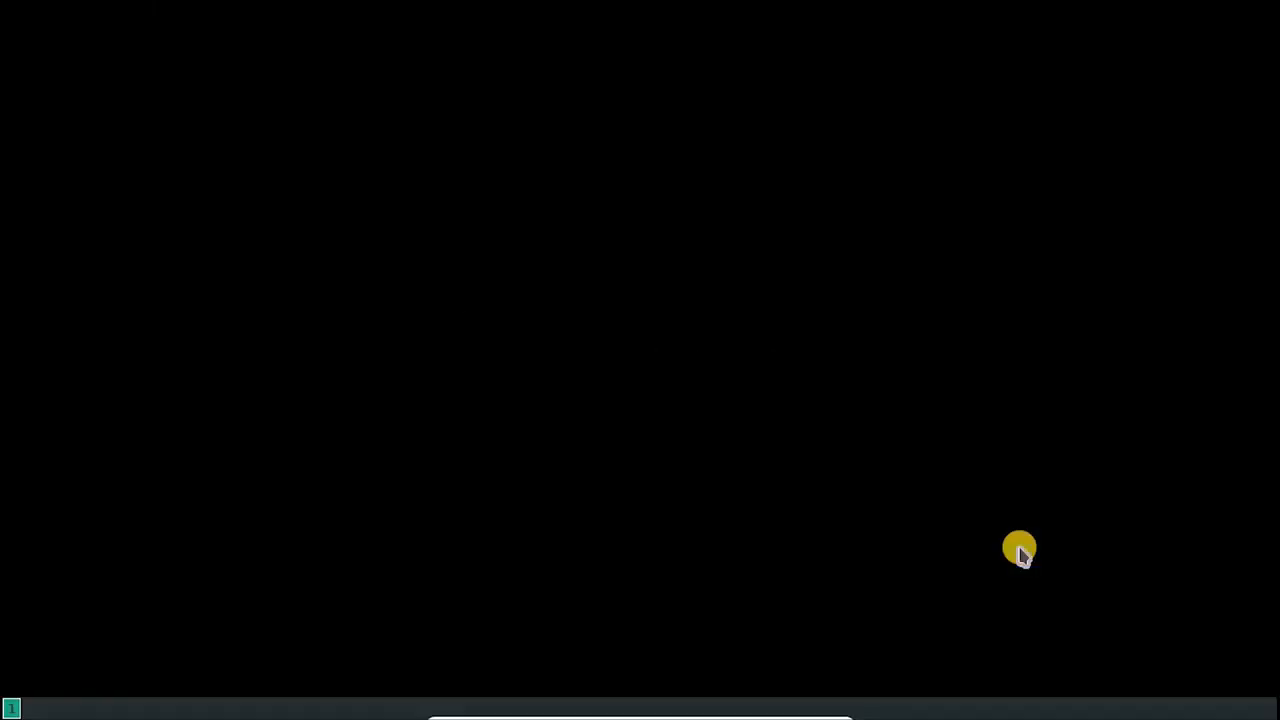
Run sudo update-grub in a new terminal, authenticating with the account password, and exit the terminal
key(super+Return)
key(Return)
key(Return)
key(Return)
key(Return)
key(Return)
key(Return)
text(sudo update-grub)
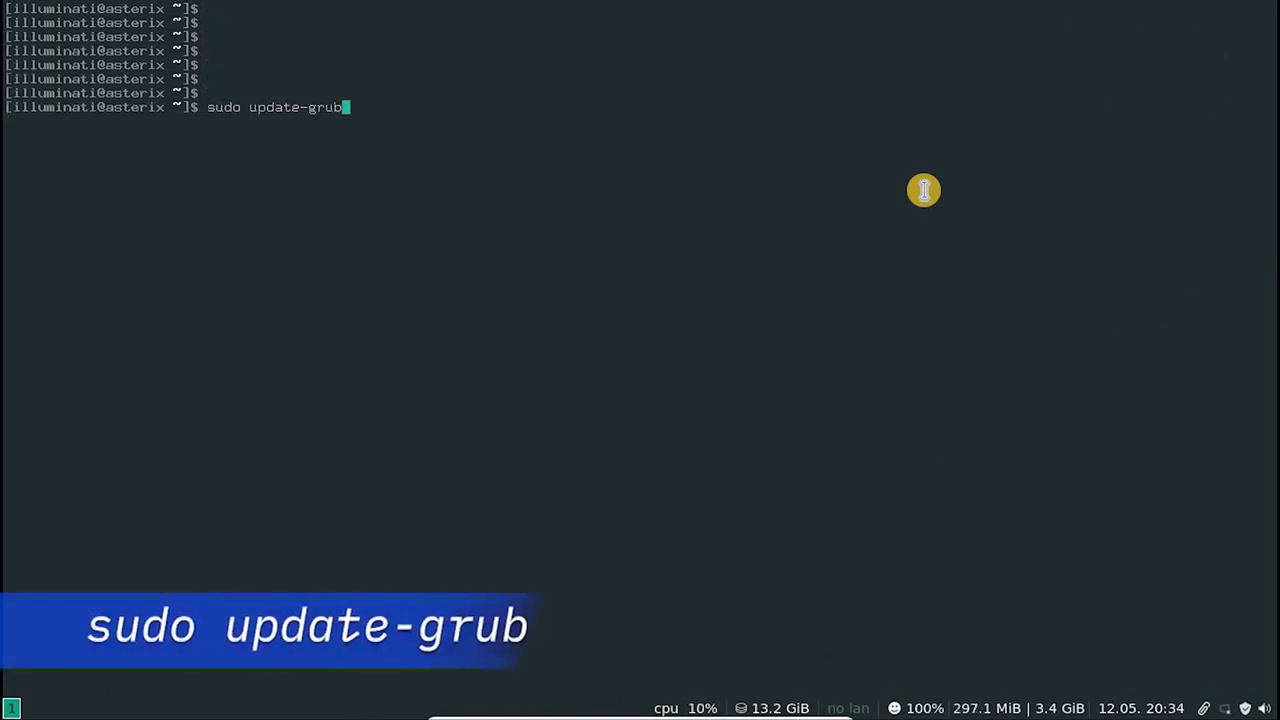
key(Return)
key(Return)
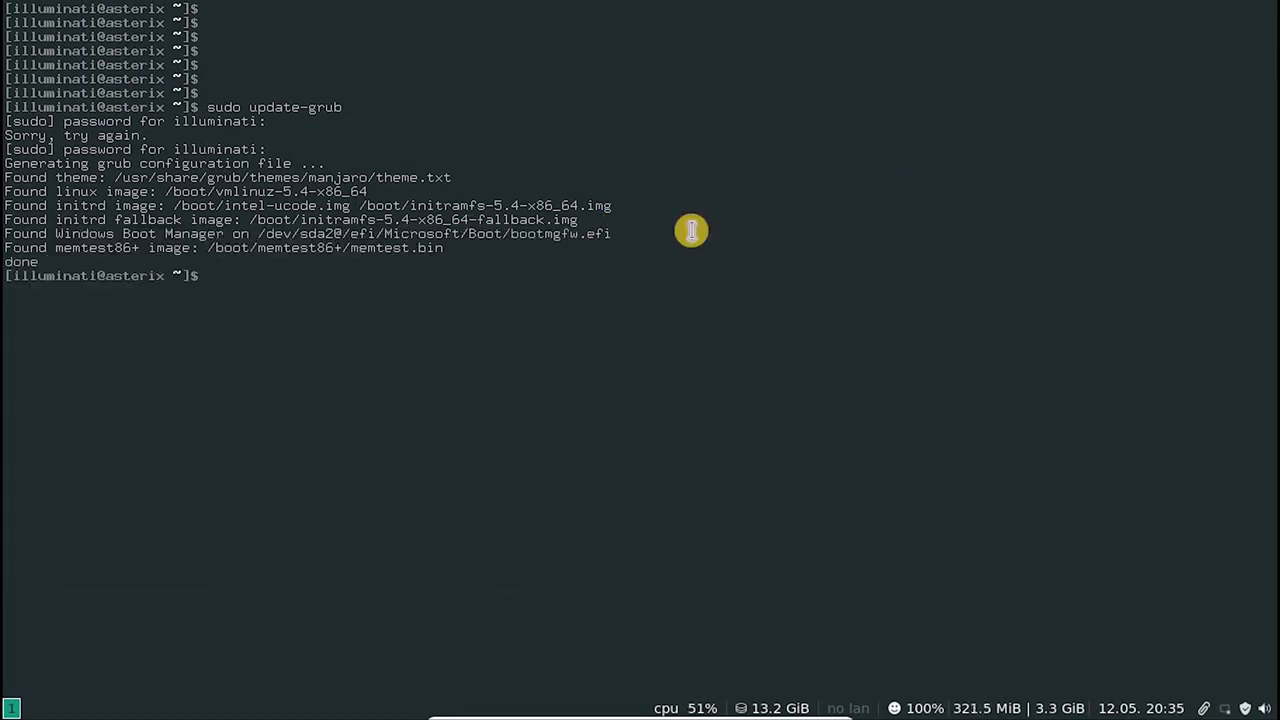
text(exit)
key(Return)
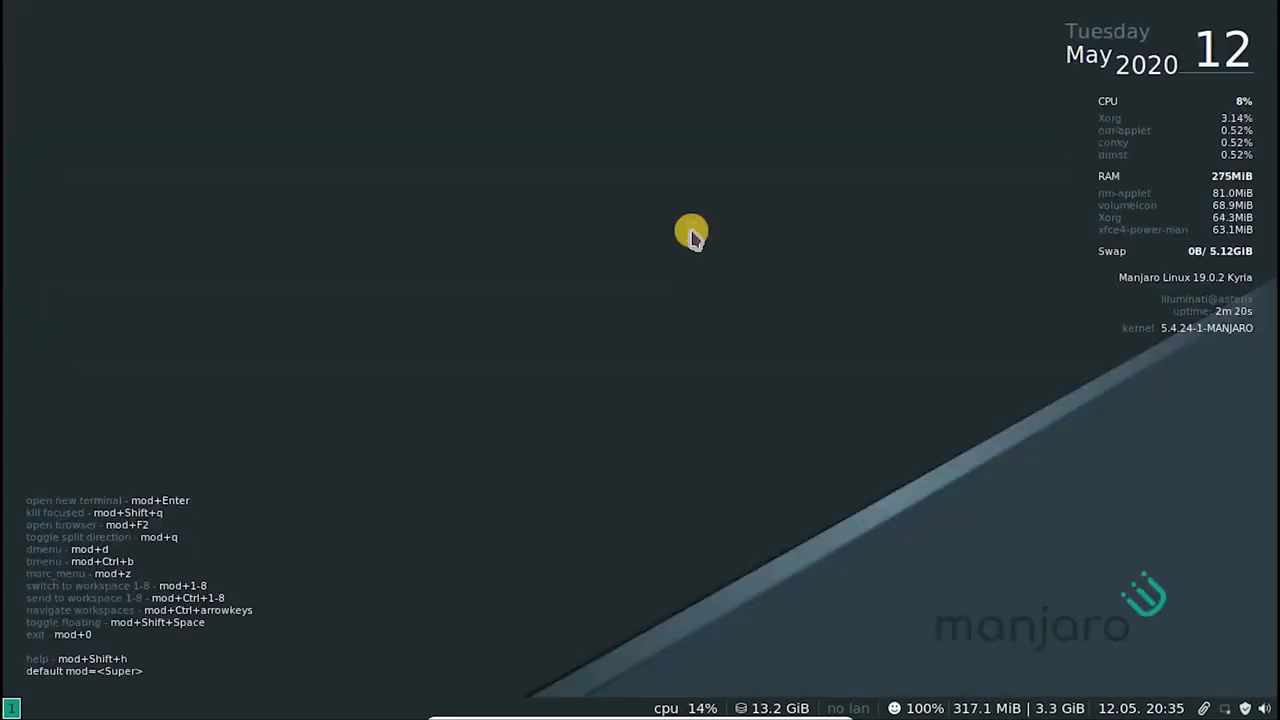